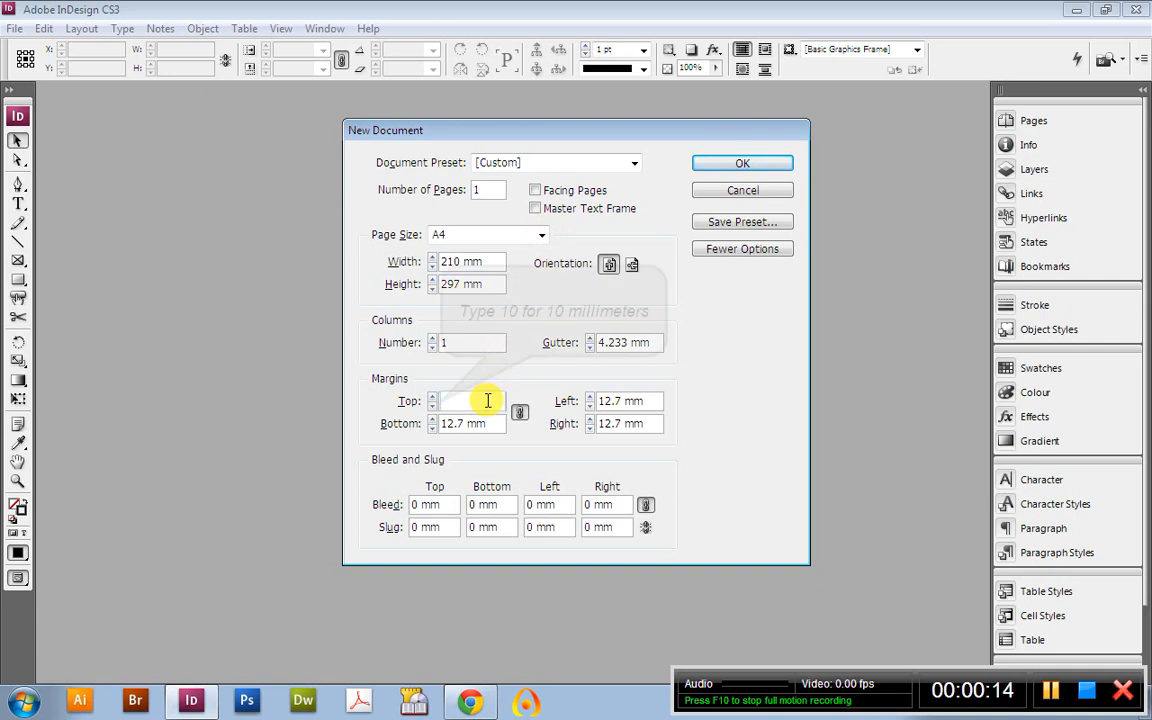
Step: Set the new document's margins to 10 mm on the top, left and right and 20 mm on the bottom
{"action": "type", "text": "1"}
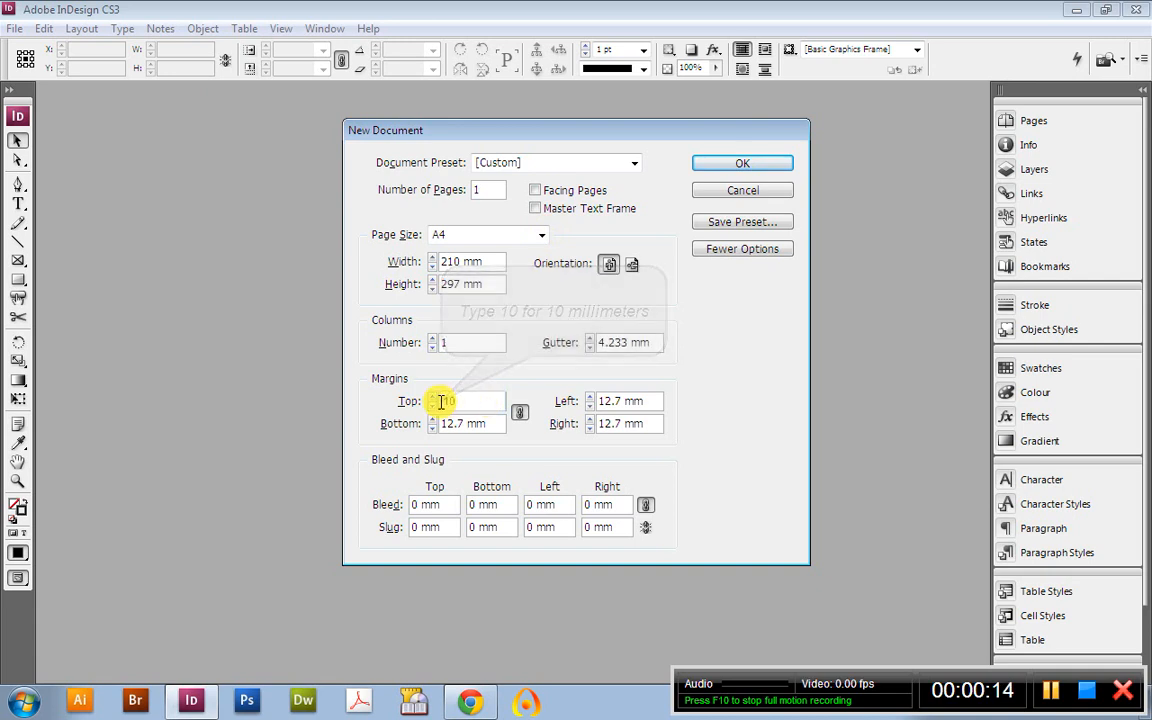
{"action": "type", "text": "0"}
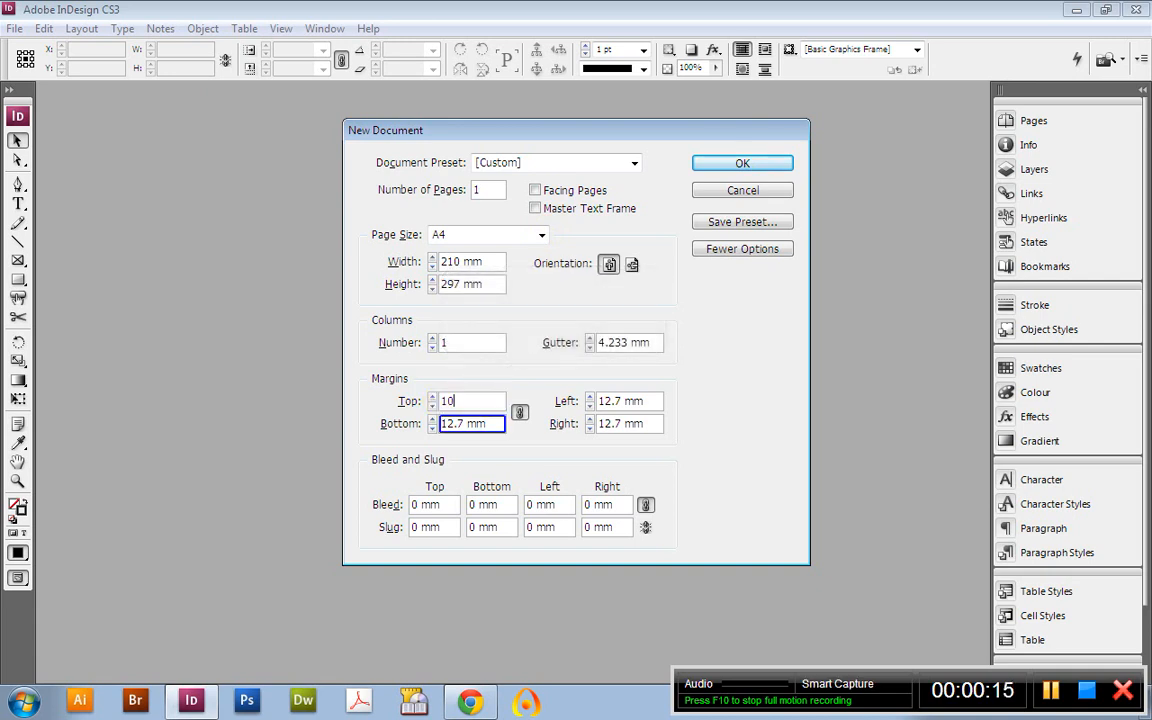
{"action": "left_click", "coordinate": [440, 424]}
{"action": "type", "text": "20"}
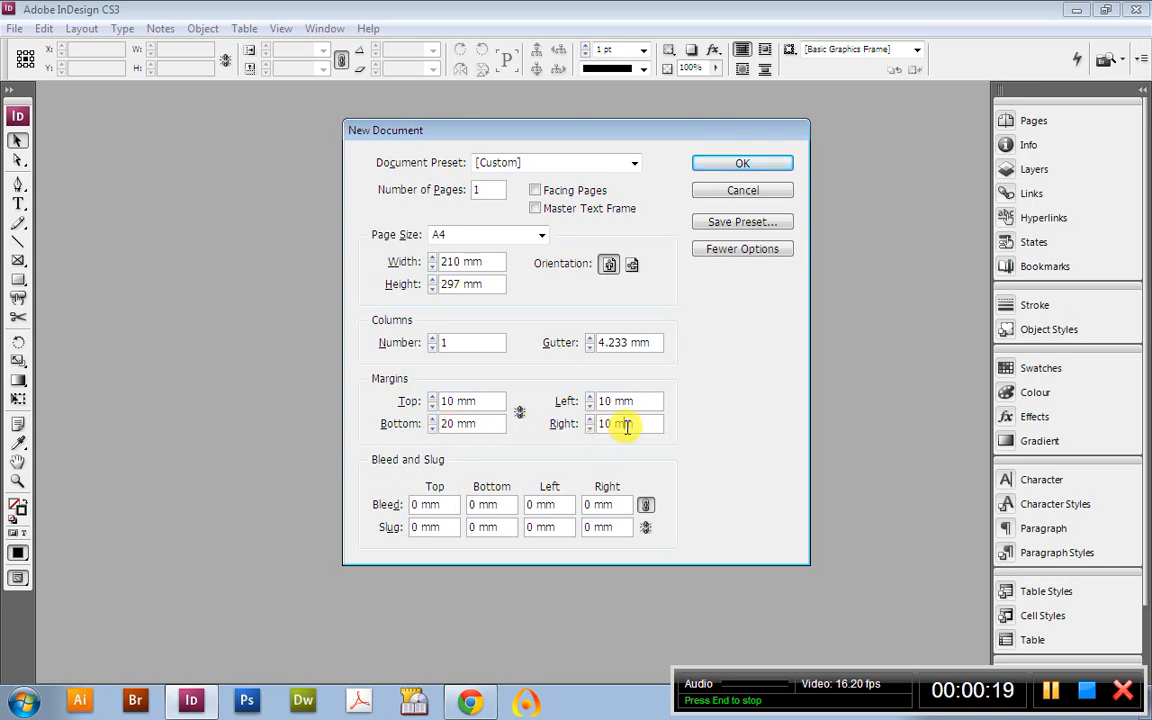
Step: Add a 5 mm bleed on all four sides and create the A4 document
{"action": "left_click", "coordinate": [735, 249]}
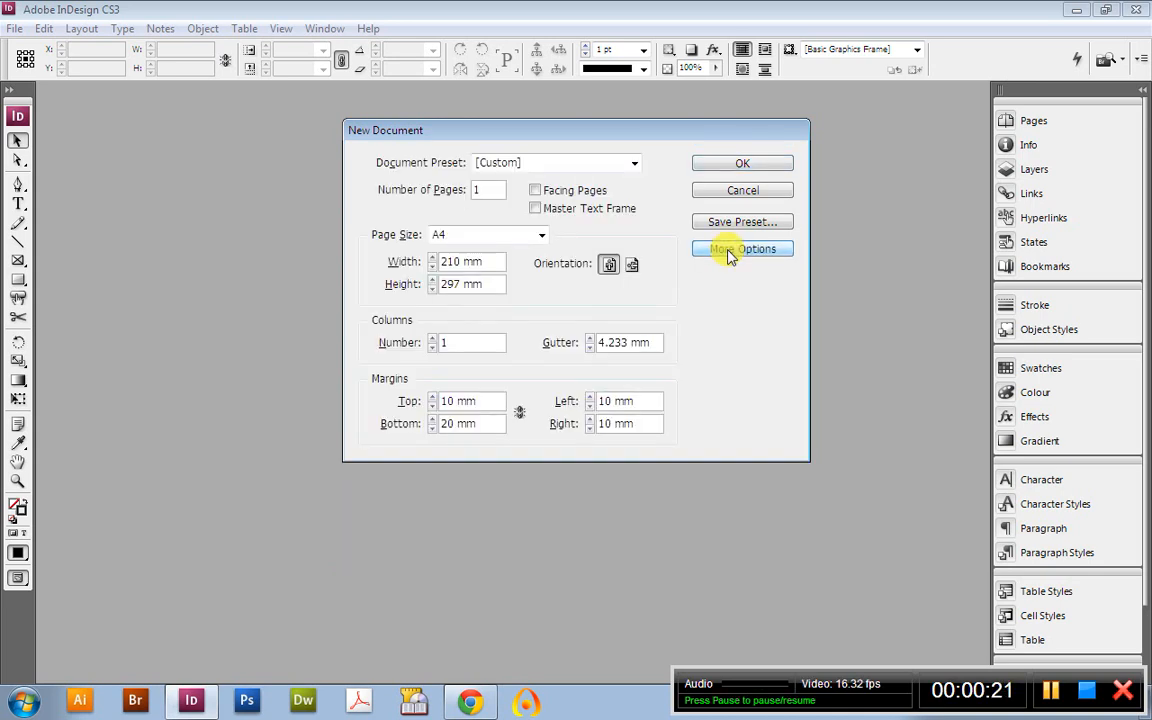
{"action": "left_click", "coordinate": [730, 255]}
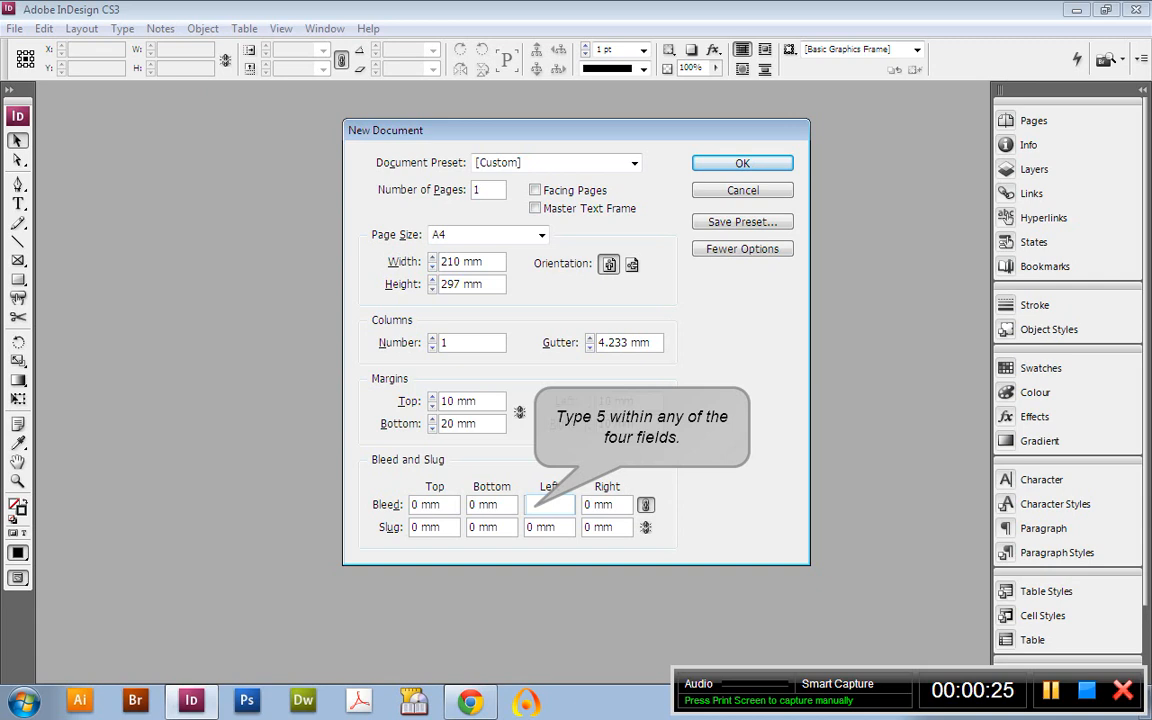
{"action": "type", "text": "5"}
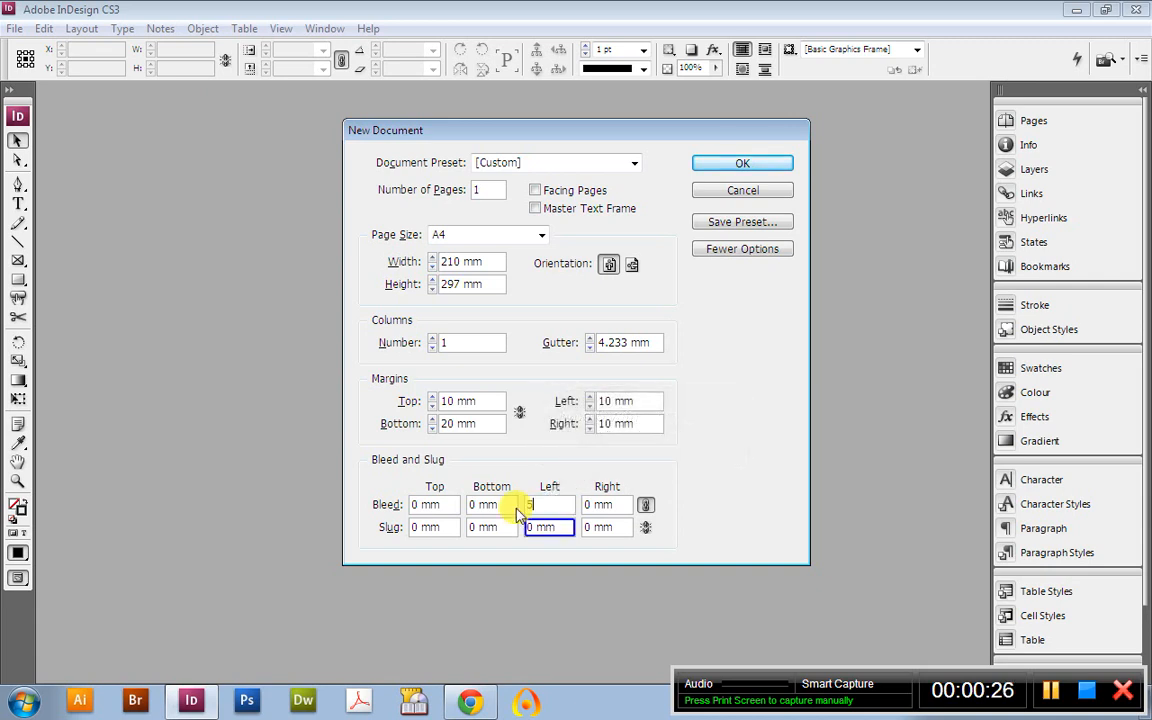
{"action": "left_click", "coordinate": [768, 162]}
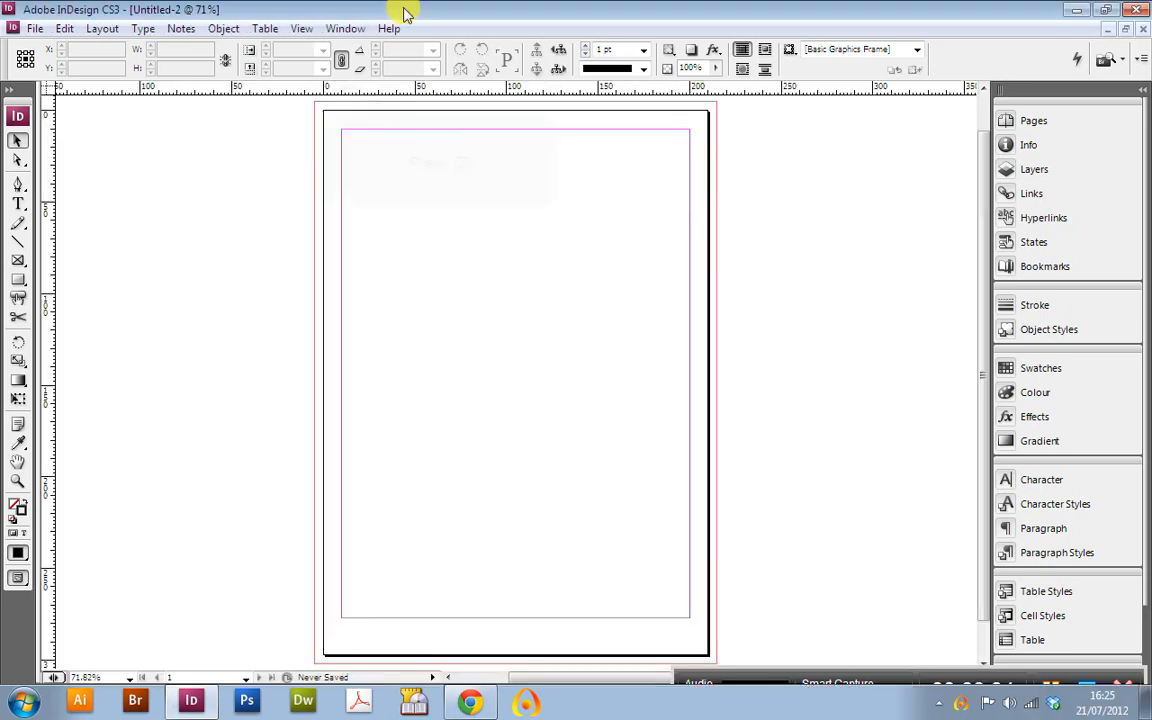
Step: Draw a rectangular placeholder frame about 19 by 22 mm, starting at the top-left corner of the page's bleed line
{"action": "key", "text": "z"}
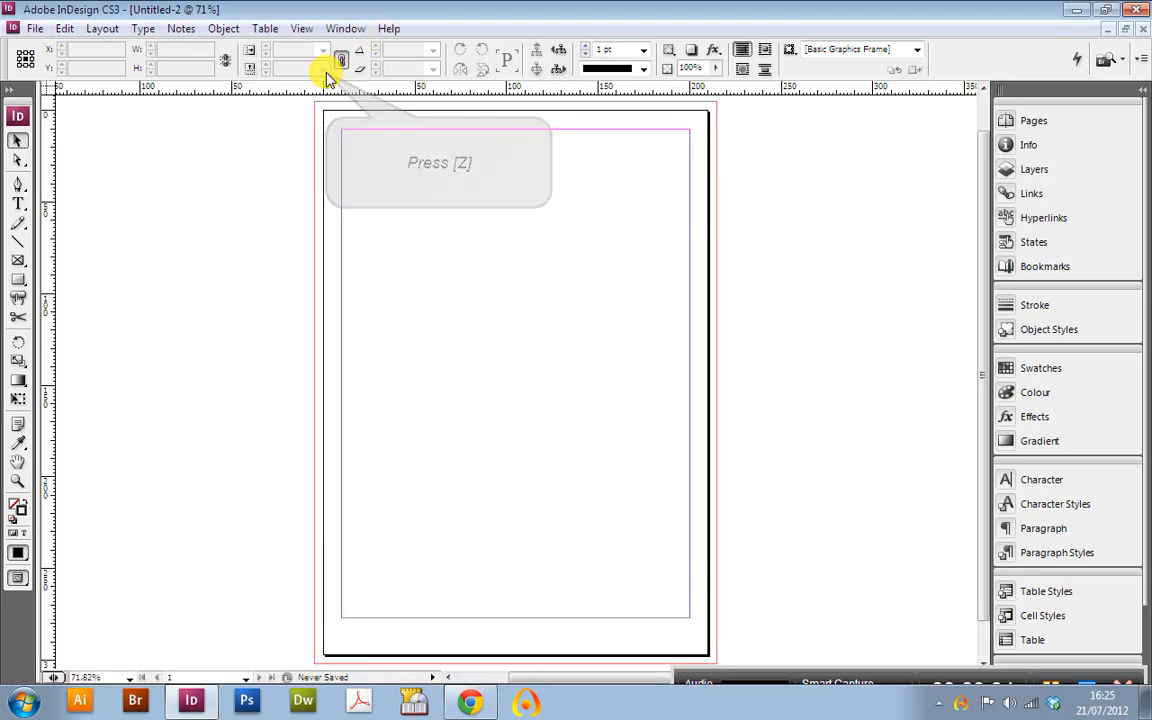
{"action": "left_click", "coordinate": [442, 206]}
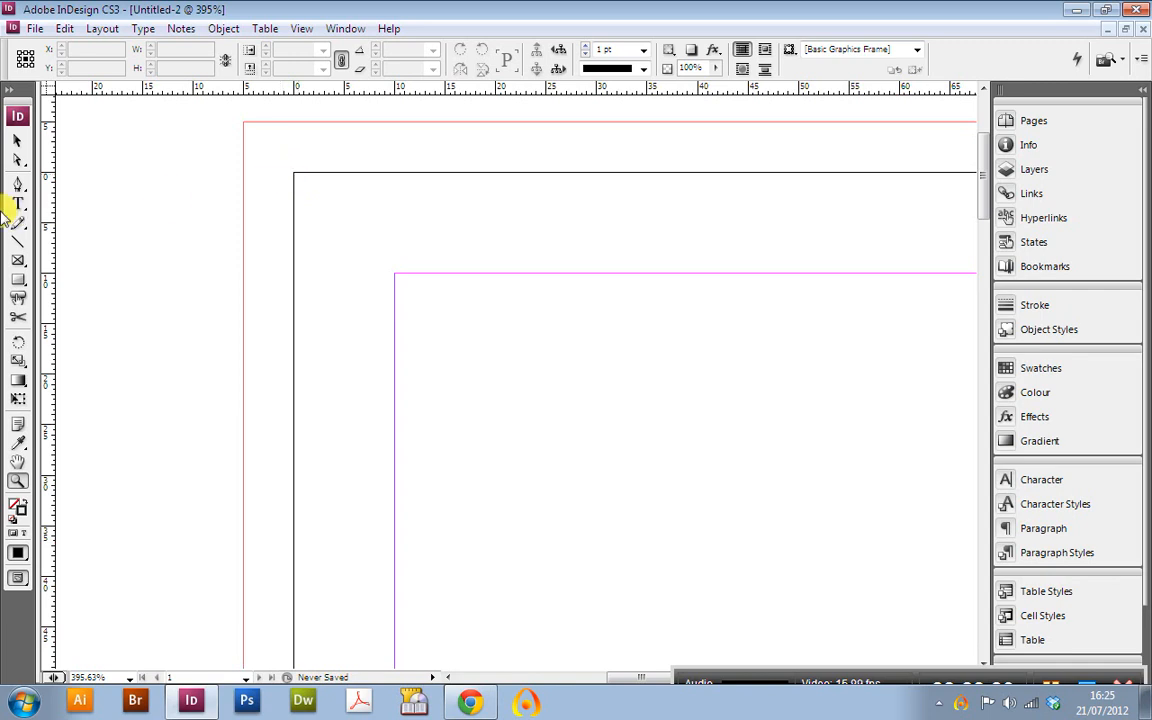
{"action": "left_click", "coordinate": [18, 260]}
{"action": "left_click_drag", "start_coordinate": [152, 99], "coordinate": [333, 143]}
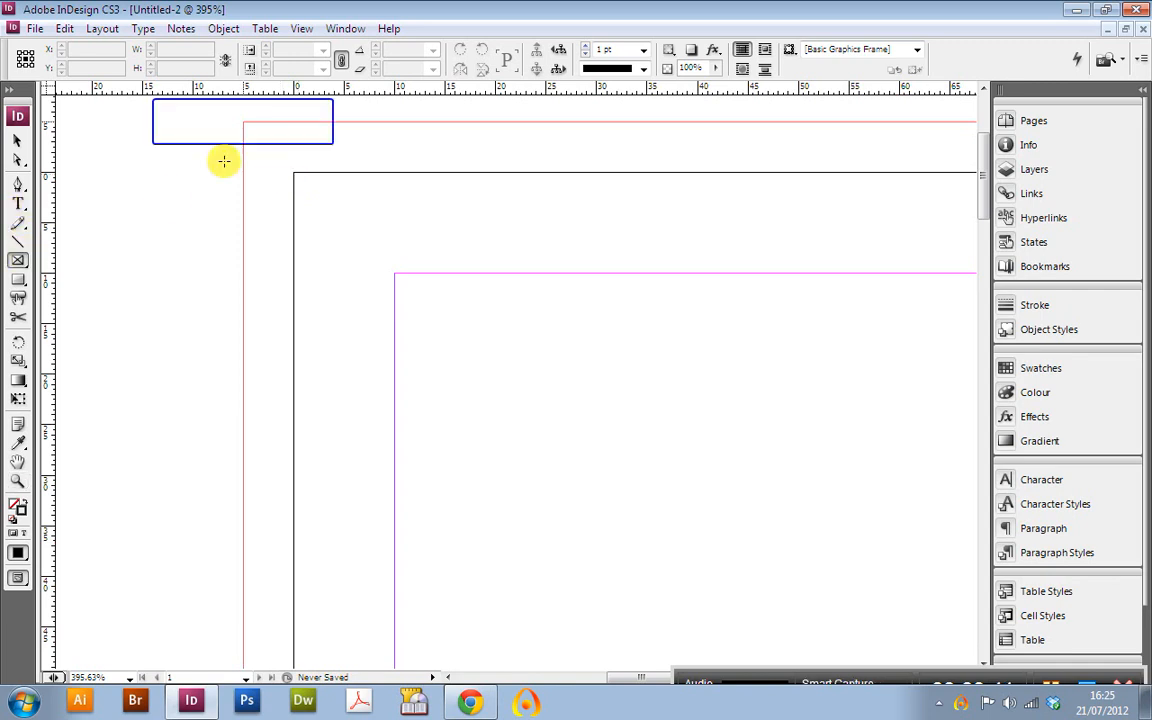
{"action": "left_click_drag", "start_coordinate": [243, 122], "coordinate": [432, 343]}
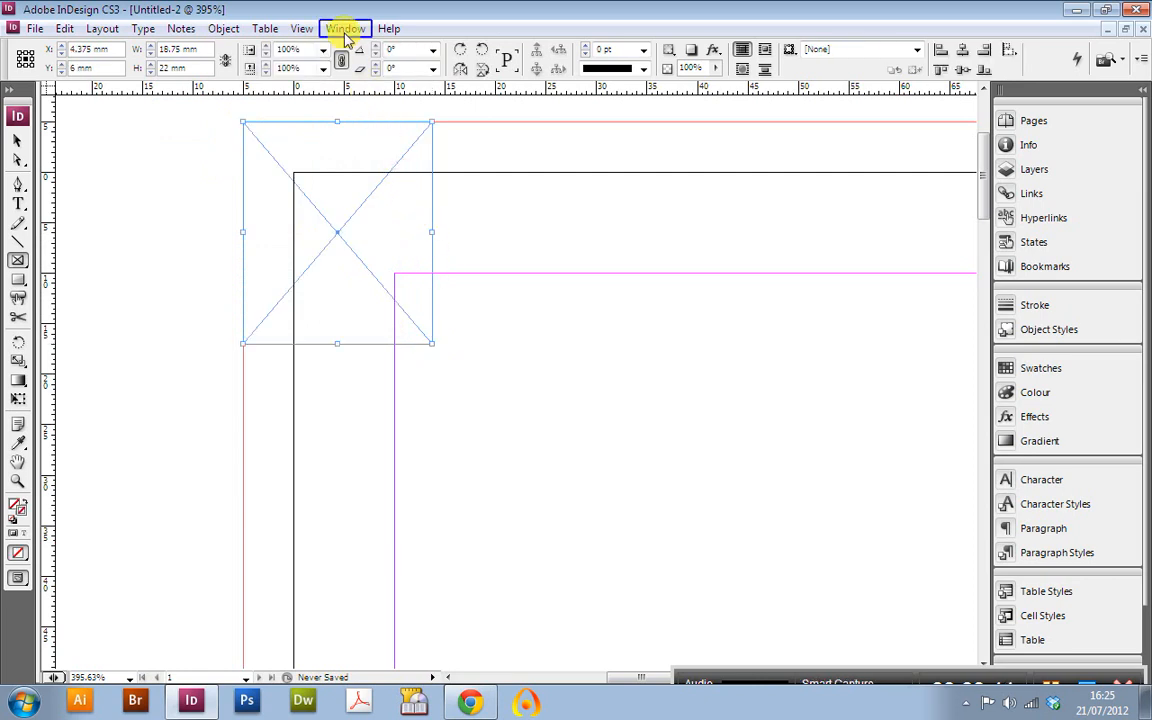
Step: Enlarge the placeholder frame to 220 by 307 mm so it covers the whole page out to the bleed lines
{"action": "left_click", "coordinate": [303, 28]}
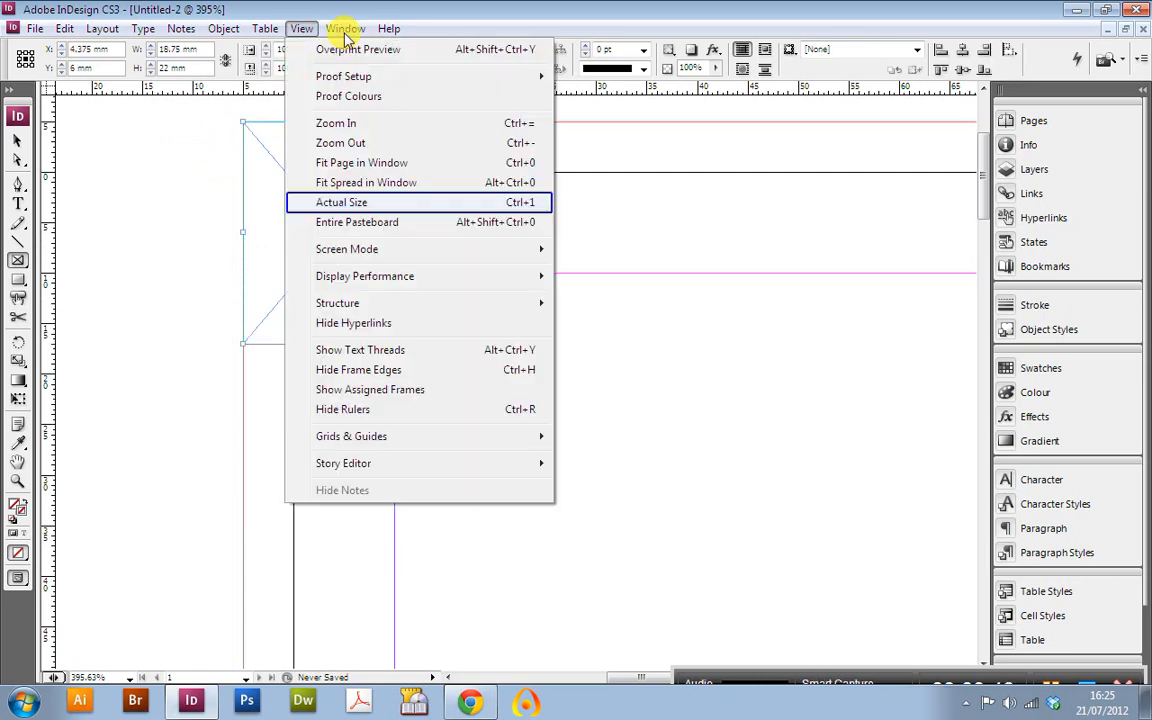
{"action": "left_click", "coordinate": [380, 198]}
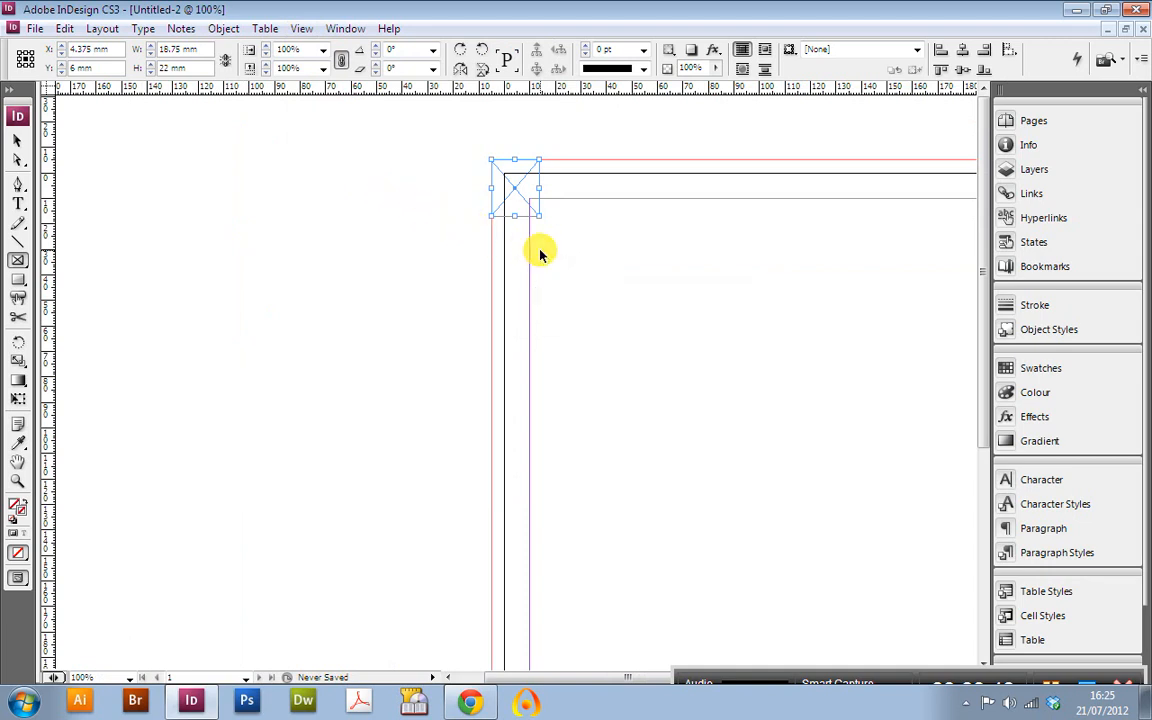
{"action": "key", "text": "ctrl+0"}
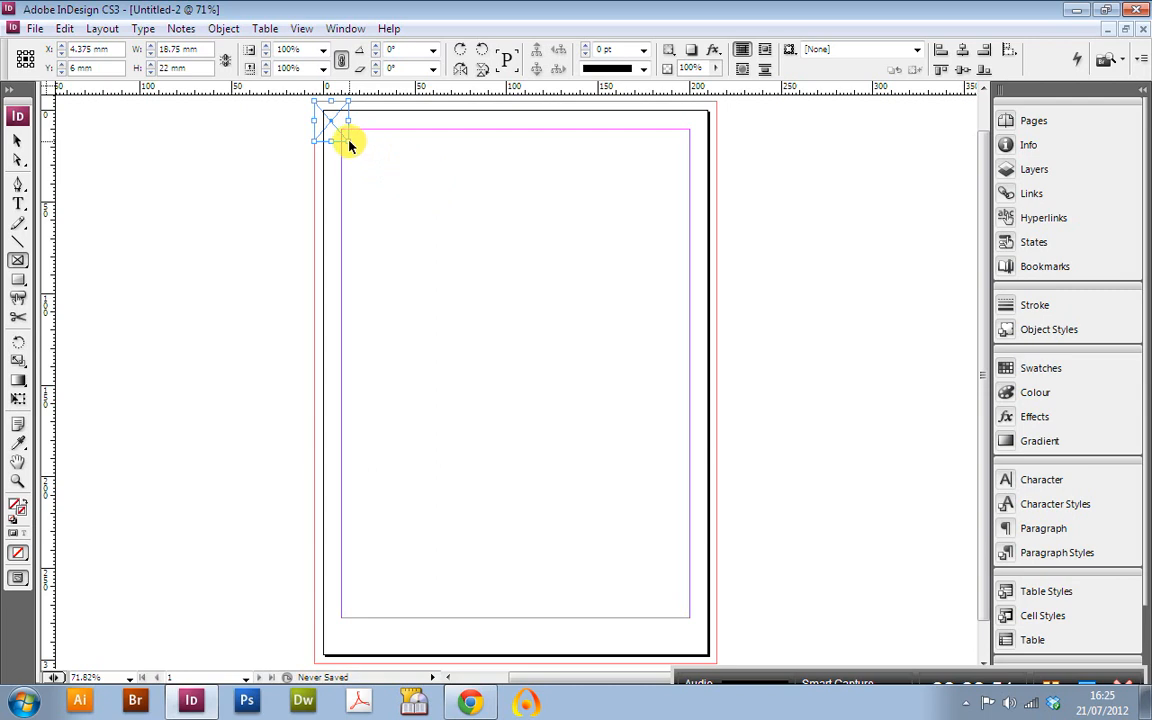
{"action": "key", "text": "v"}
{"action": "left_click_drag", "start_coordinate": [348, 141], "coordinate": [714, 660]}
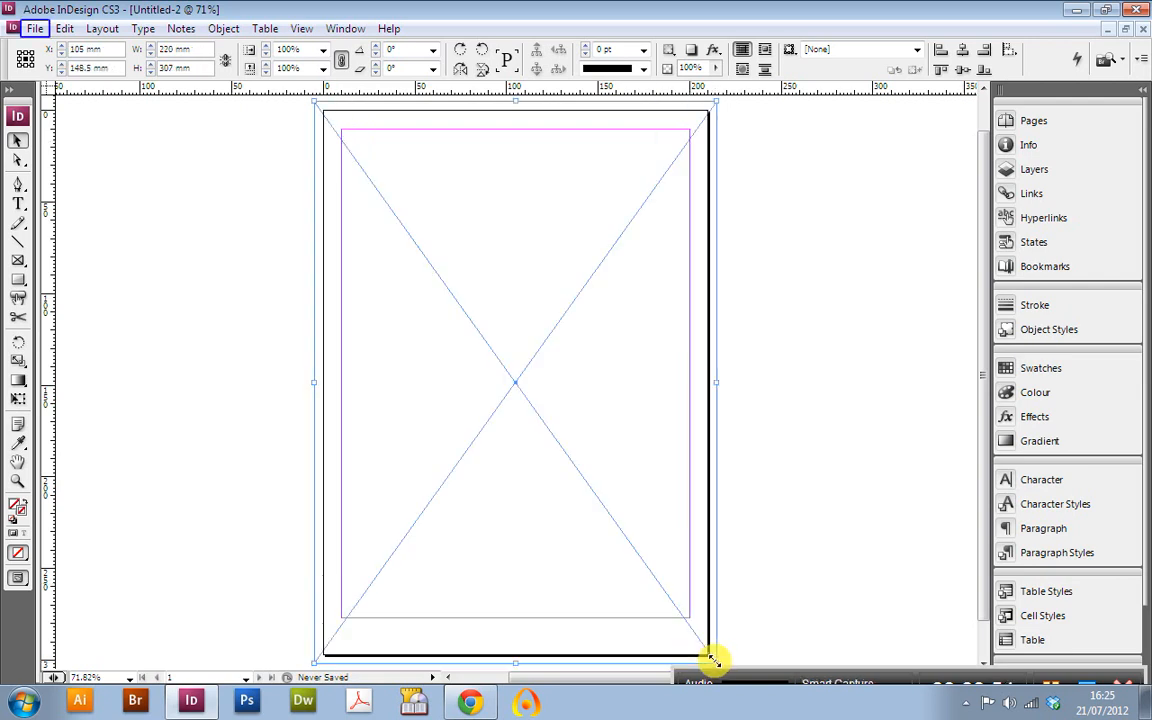
Step: Place the image Opera-Background-Colored-Lights.jpg from the Desktop into the full-page frame, keeping the default import options
{"action": "left_click", "coordinate": [35, 28]}
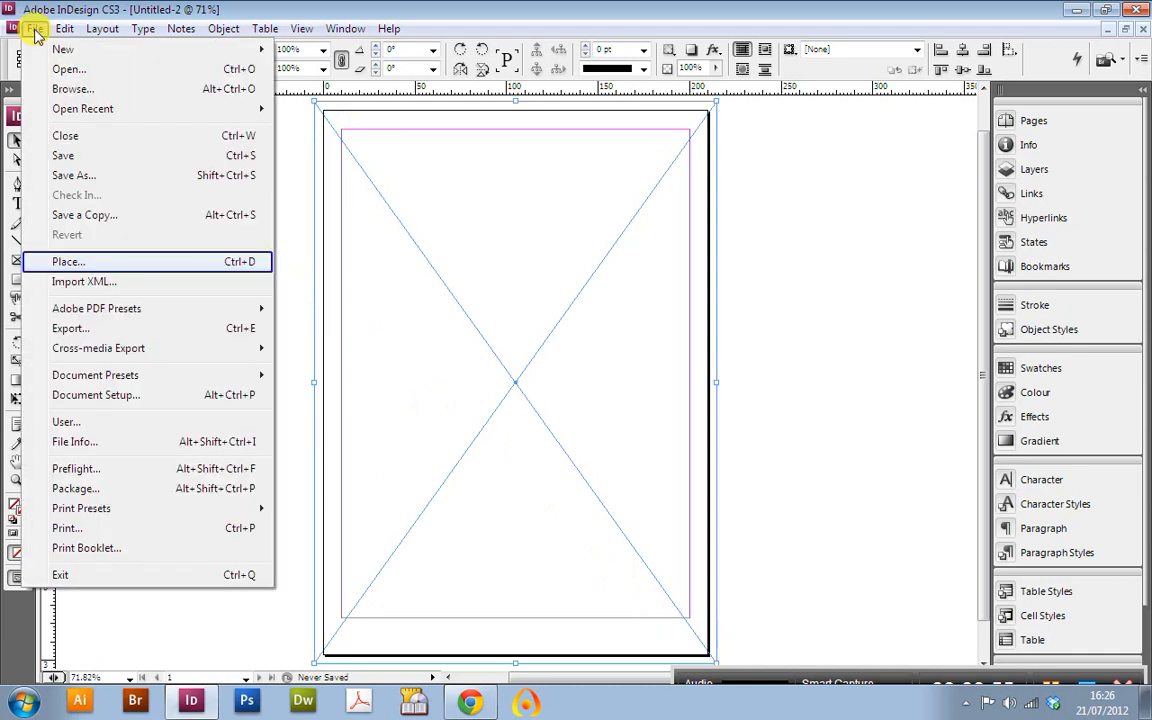
{"action": "left_click", "coordinate": [60, 261]}
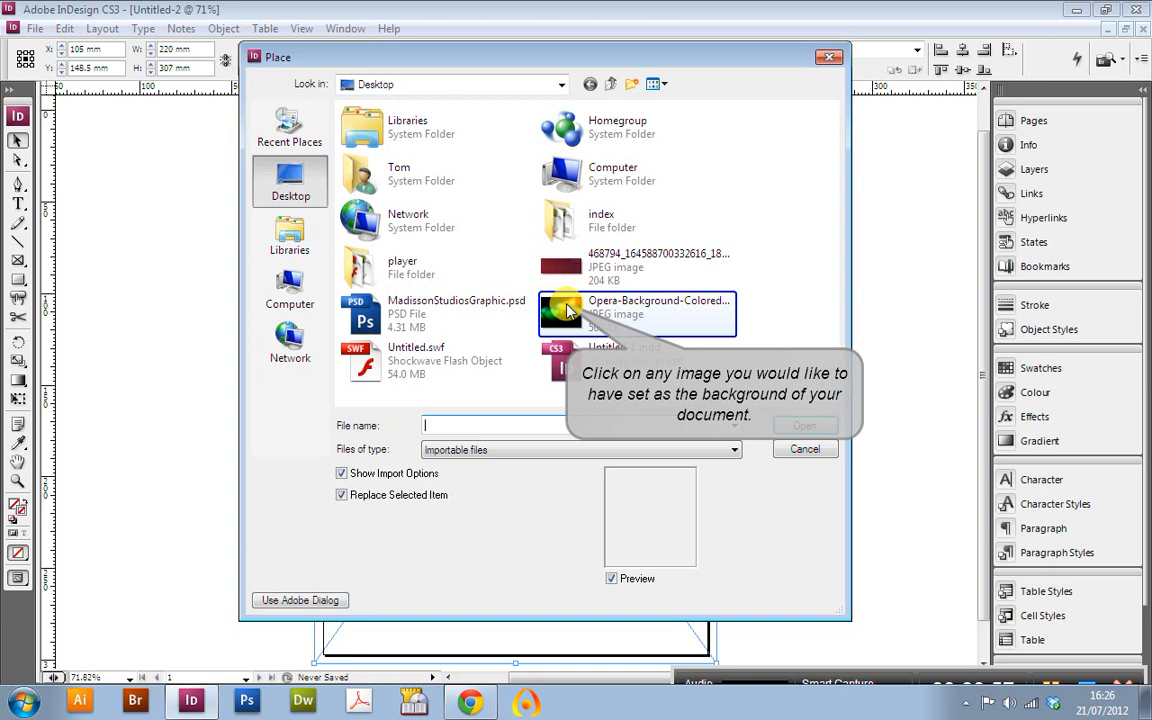
{"action": "left_click", "coordinate": [567, 311]}
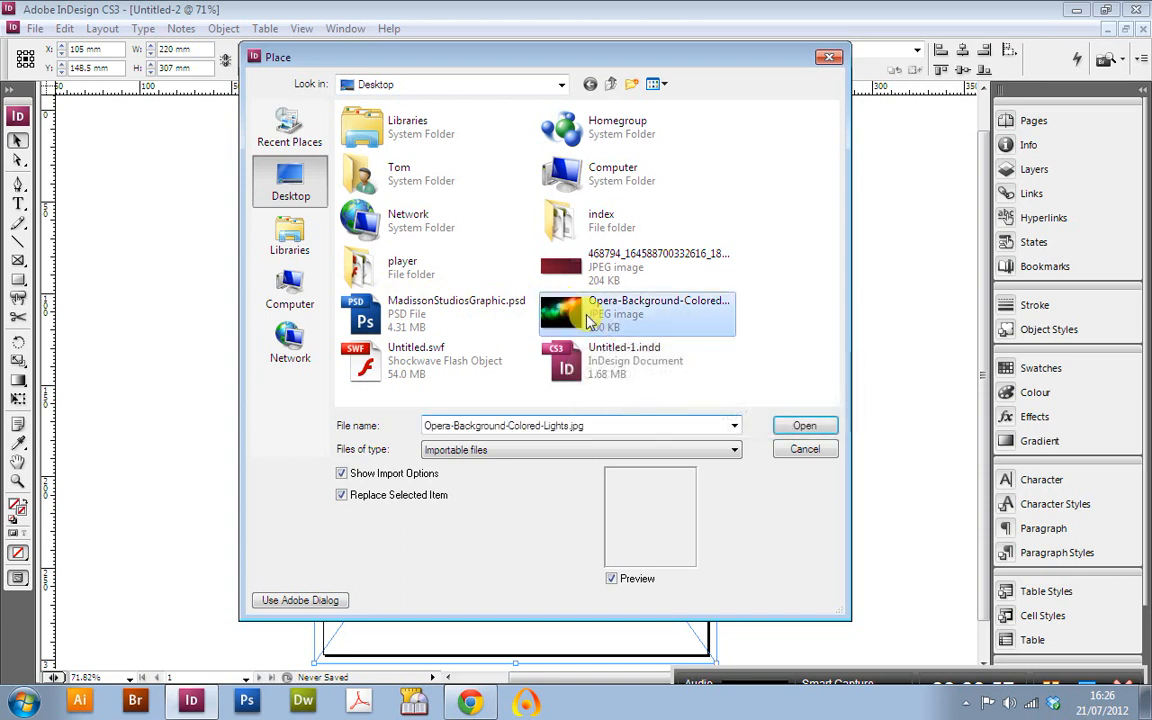
{"action": "left_click", "coordinate": [802, 428]}
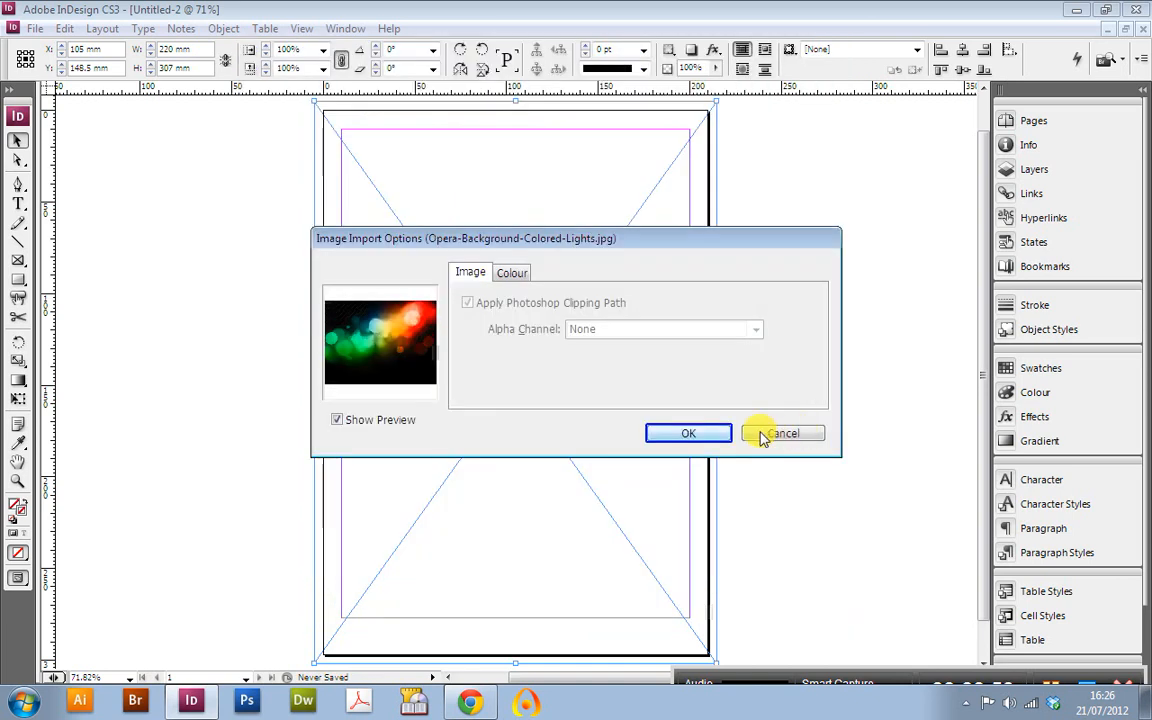
{"action": "left_click", "coordinate": [666, 436]}
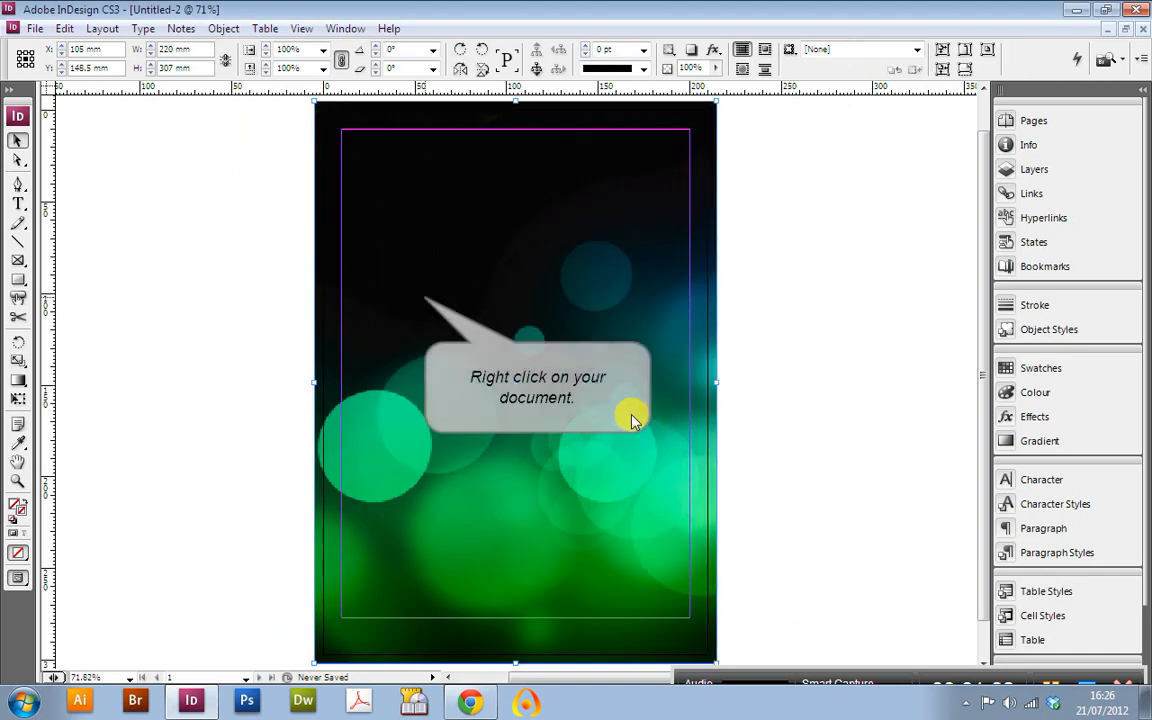
Step: In the frame fitting options, use the centre-left reference point and set the fitting to Fill Frame Proportionally
{"action": "right_click", "coordinate": [425, 302]}
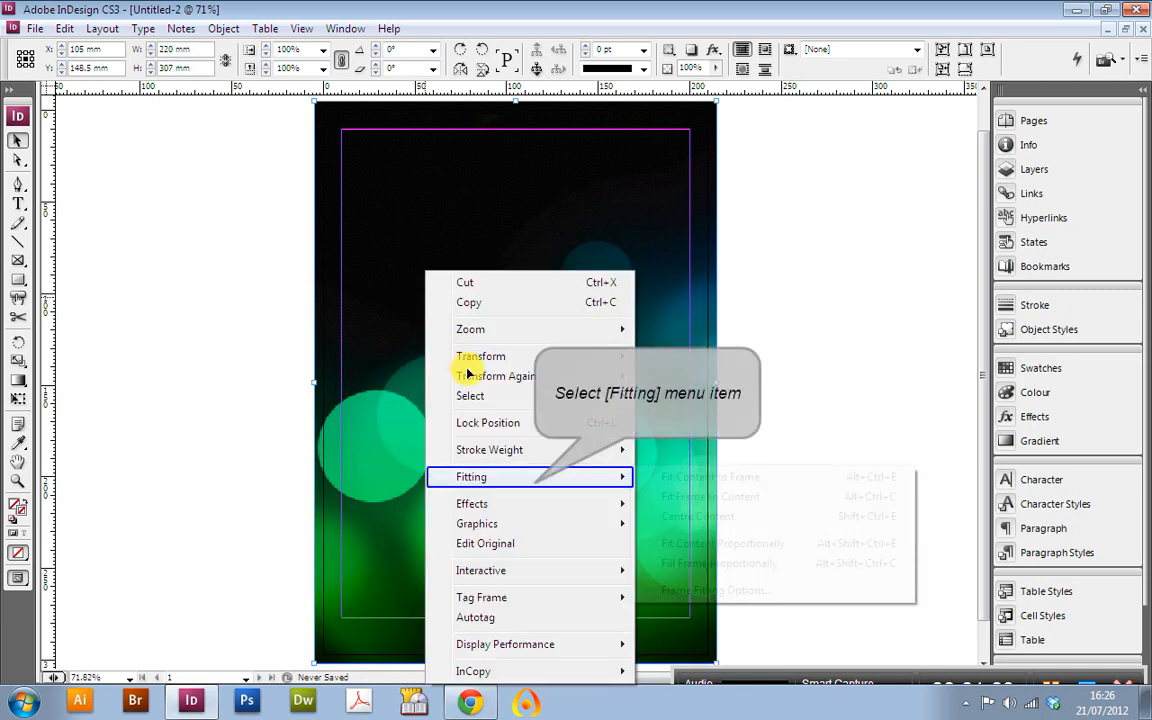
{"action": "left_click", "coordinate": [530, 477]}
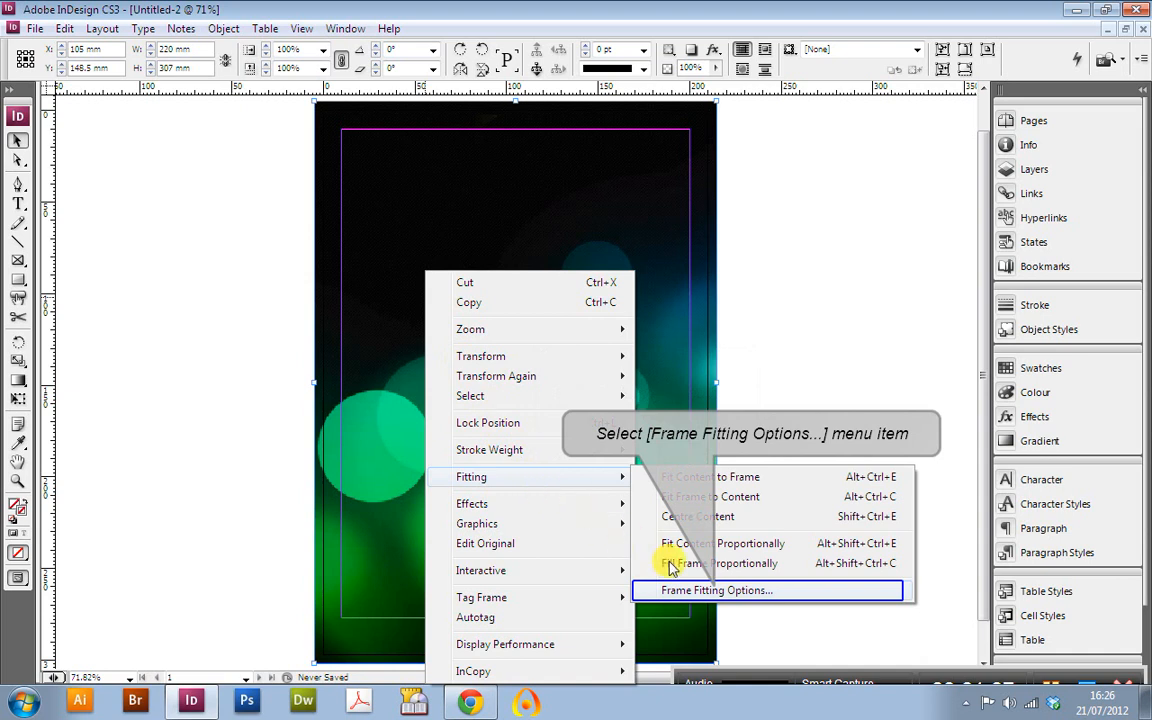
{"action": "left_click", "coordinate": [705, 590]}
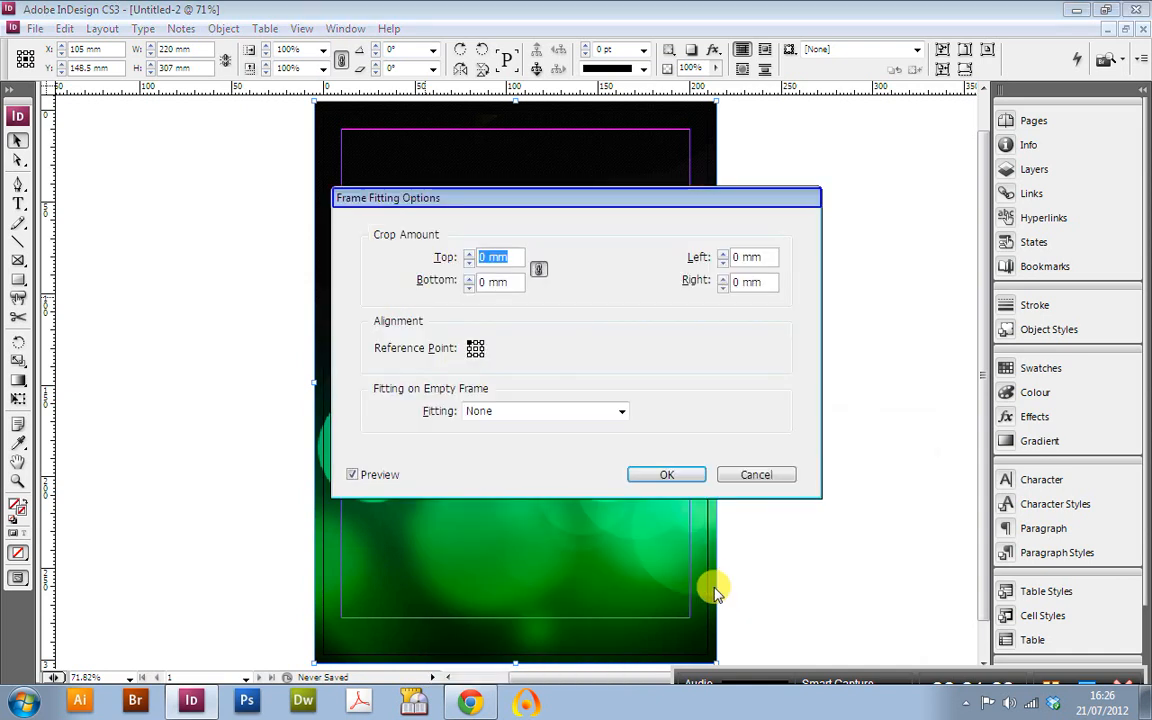
{"action": "left_click_drag", "start_coordinate": [545, 193], "coordinate": [806, 166]}
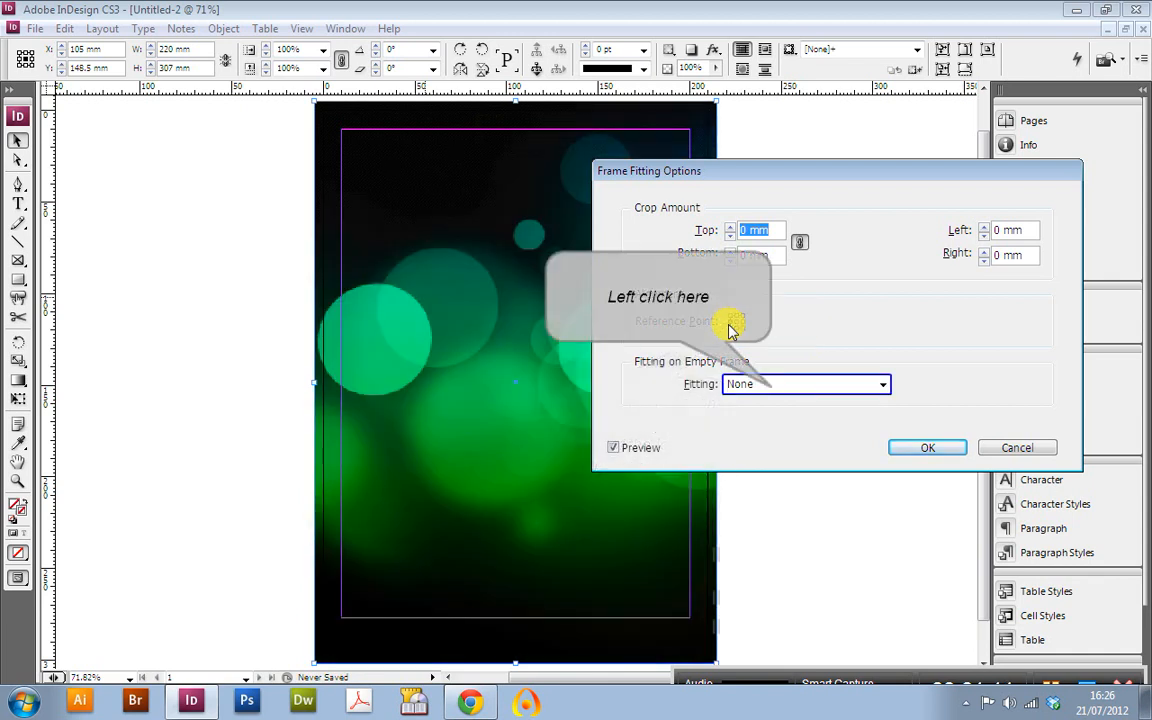
{"action": "left_click", "coordinate": [770, 387]}
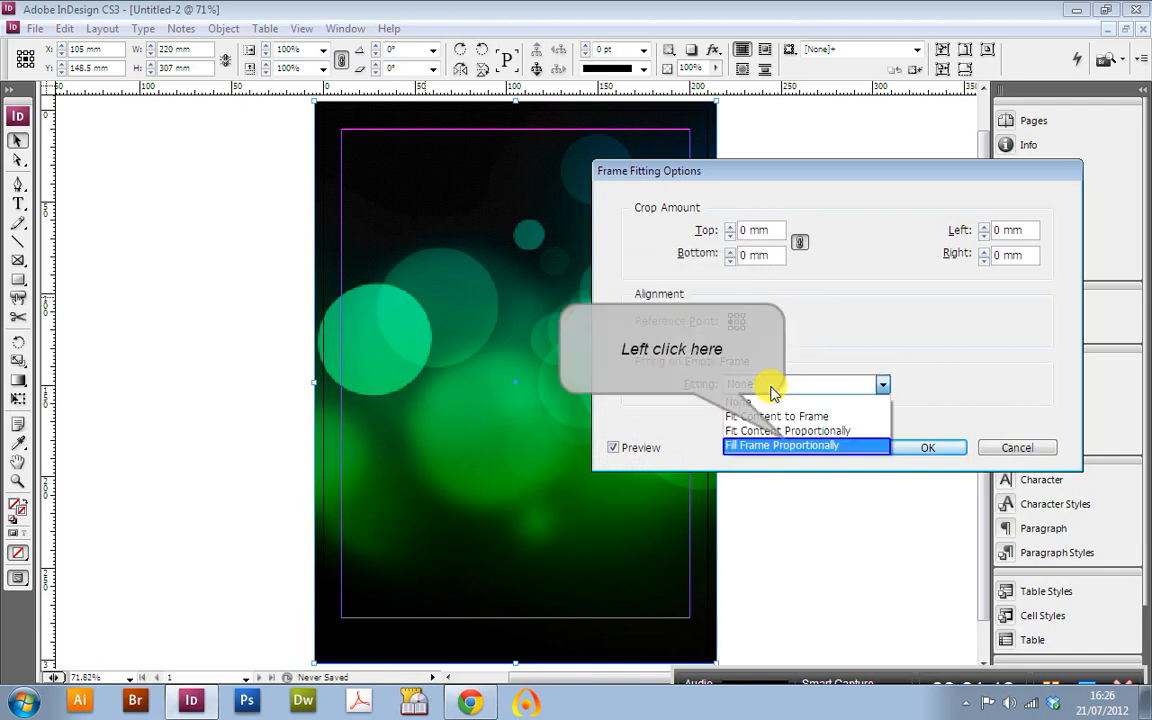
{"action": "left_click", "coordinate": [784, 445]}
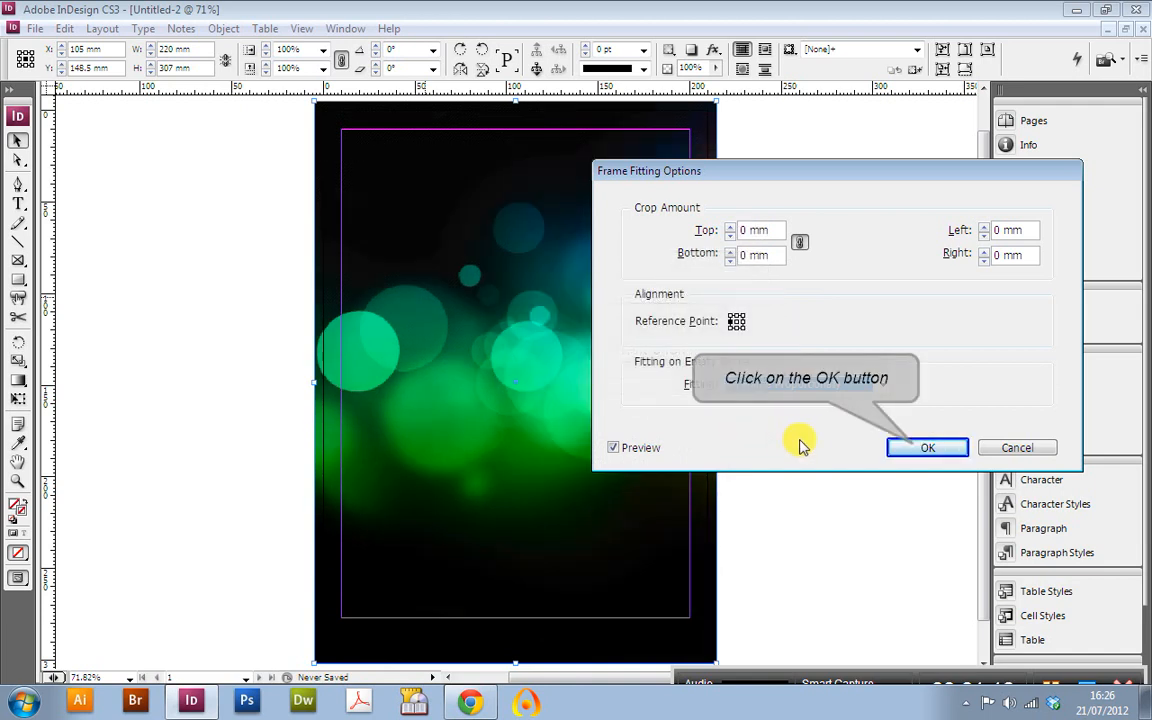
{"action": "left_click", "coordinate": [922, 449]}
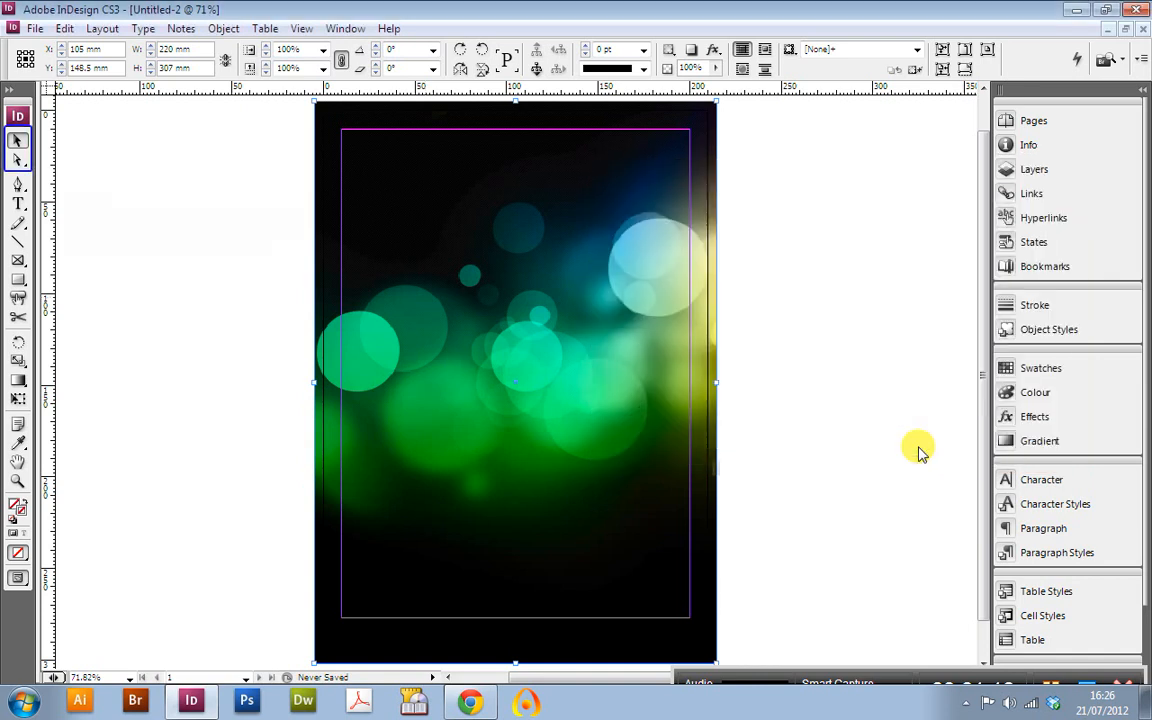
Step: Select the image inside the frame and rotate it 90° clockwise
{"action": "left_click", "coordinate": [16, 162]}
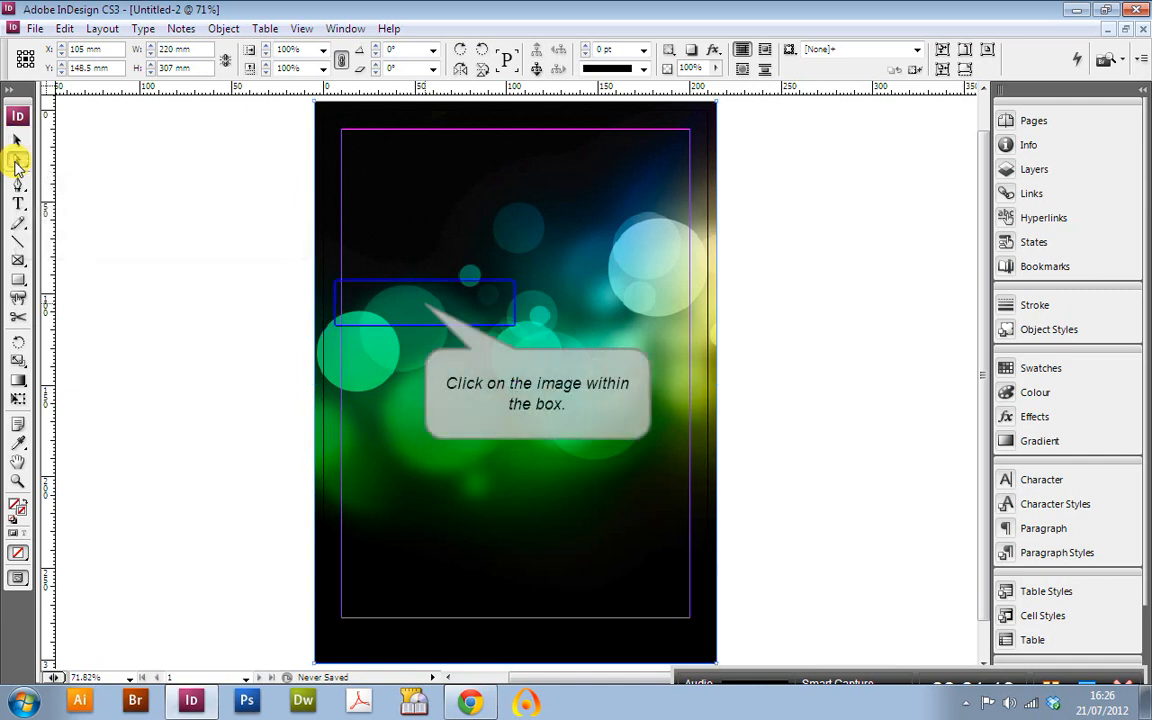
{"action": "left_click", "coordinate": [424, 303]}
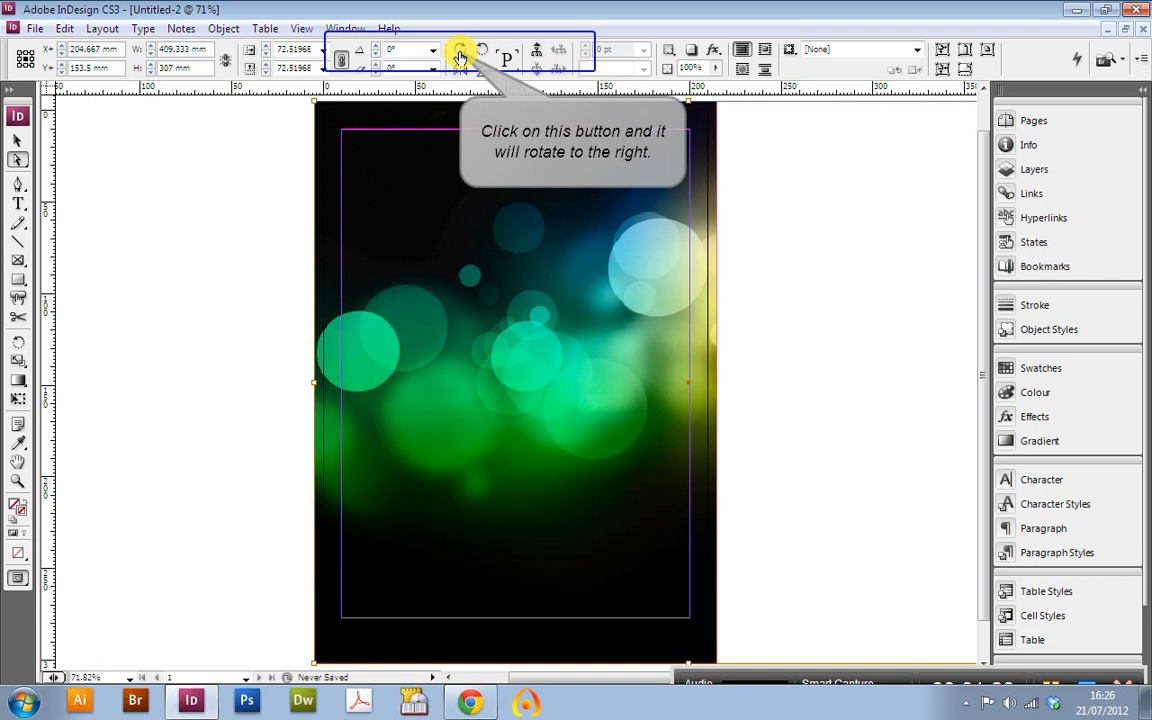
{"action": "left_click", "coordinate": [459, 55]}
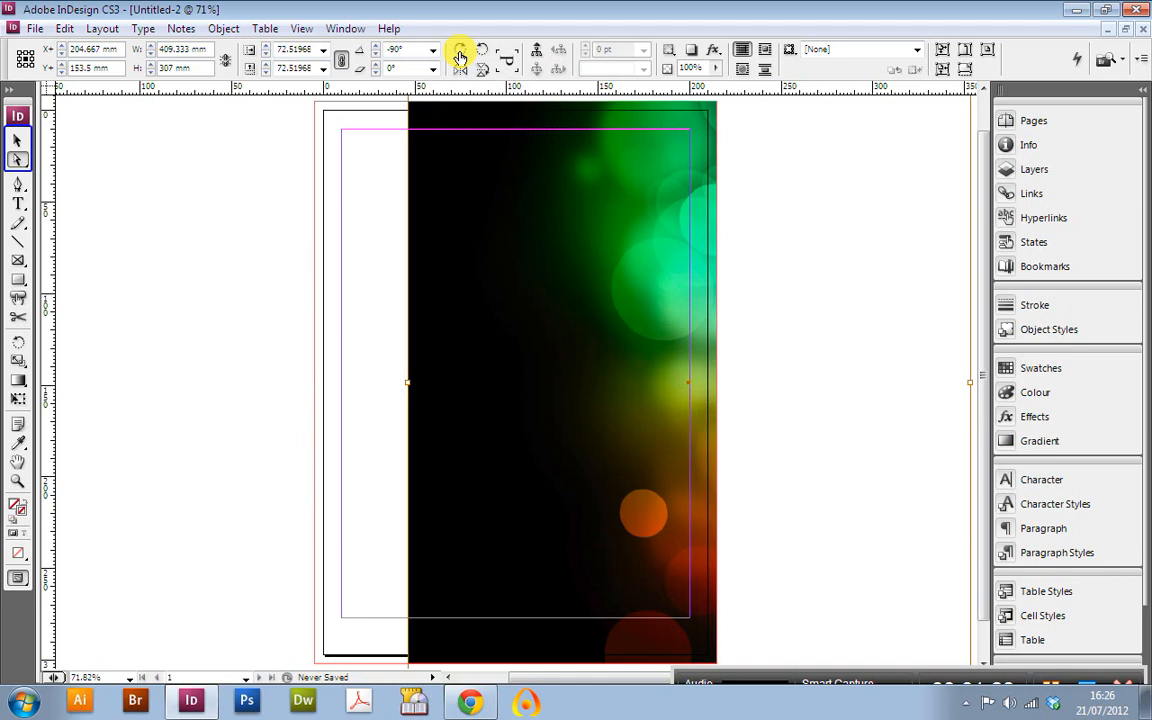
Step: Select the frame and refit the rotated background image proportionally so it fills the entire frame
{"action": "left_click", "coordinate": [19, 139]}
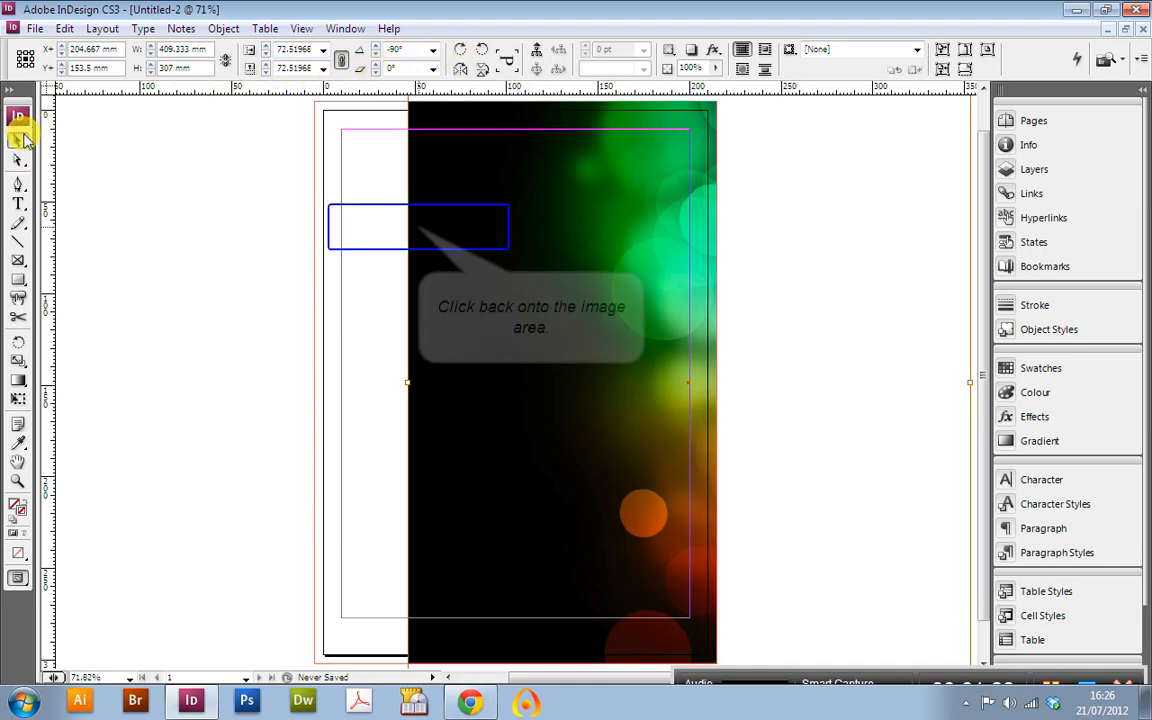
{"action": "left_click", "coordinate": [420, 231]}
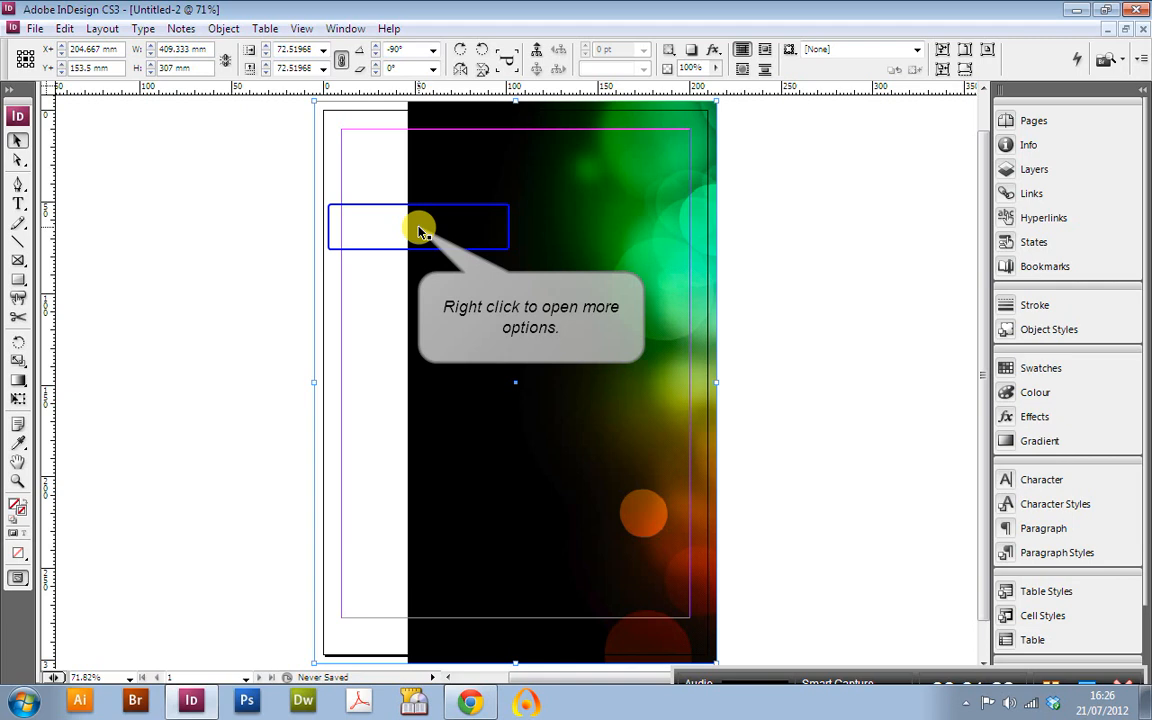
{"action": "right_click", "coordinate": [420, 231]}
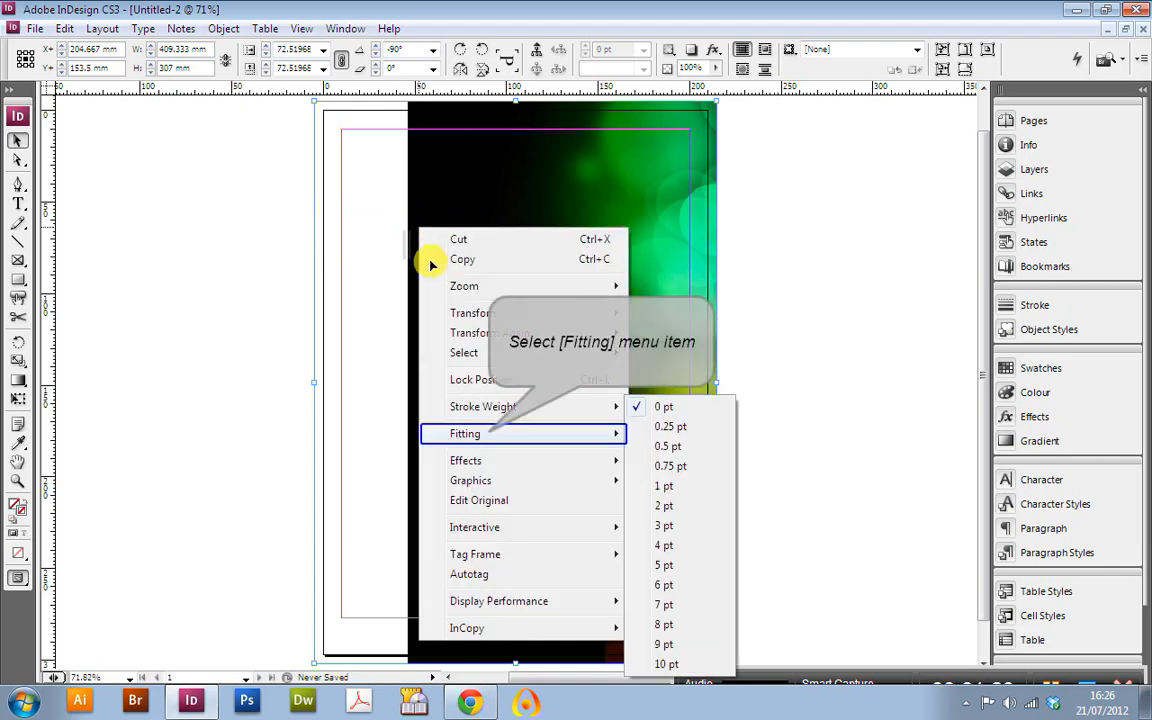
{"action": "left_click", "coordinate": [489, 433]}
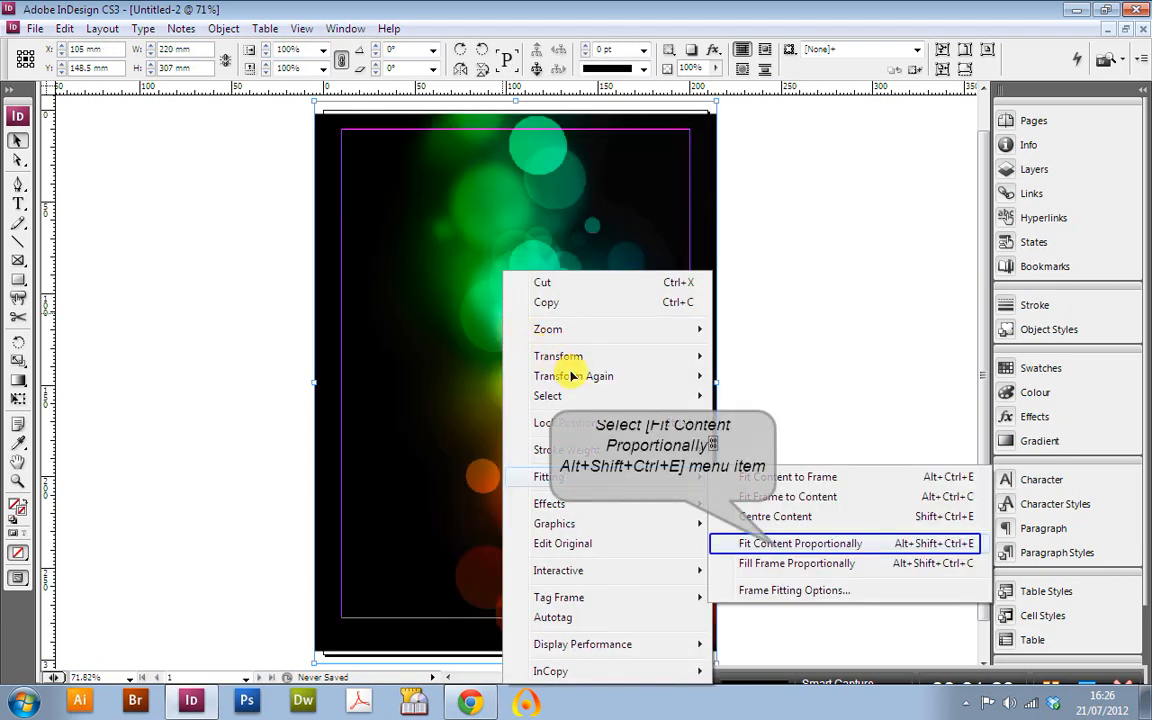
{"action": "left_click", "coordinate": [748, 543]}
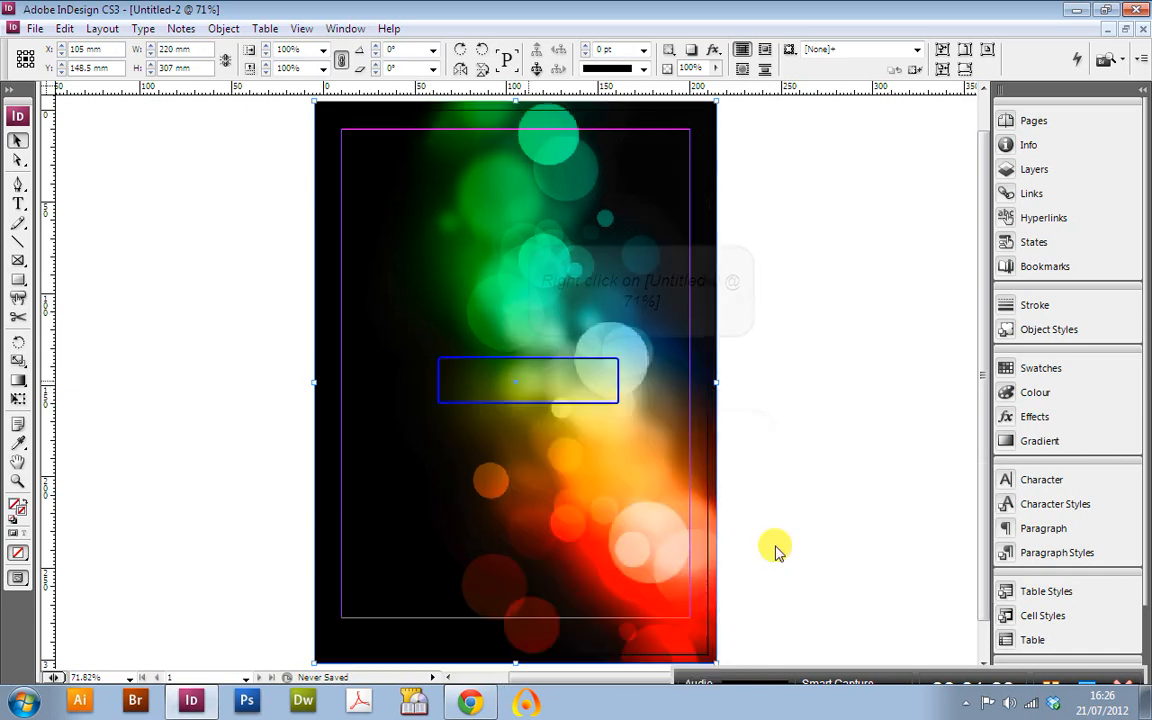
Step: Centre the background image within its frame using the Centre Content fitting, and deselect the frame
{"action": "right_click", "coordinate": [527, 380]}
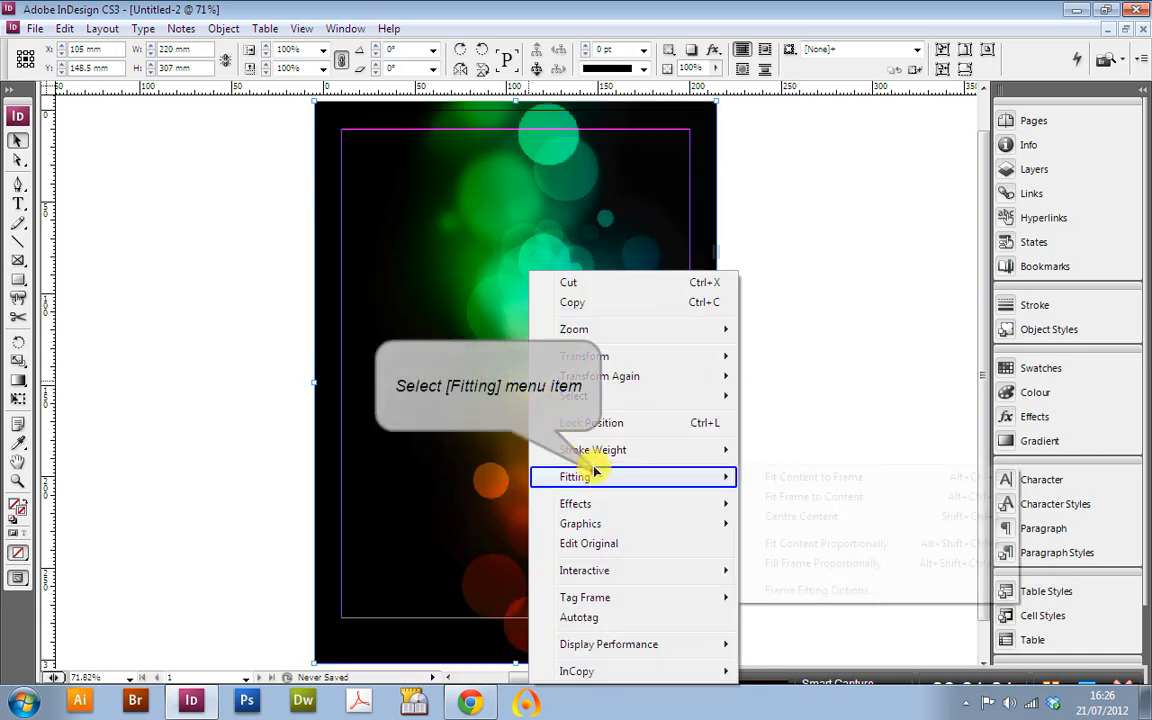
{"action": "mouse_move", "coordinate": [598, 478]}
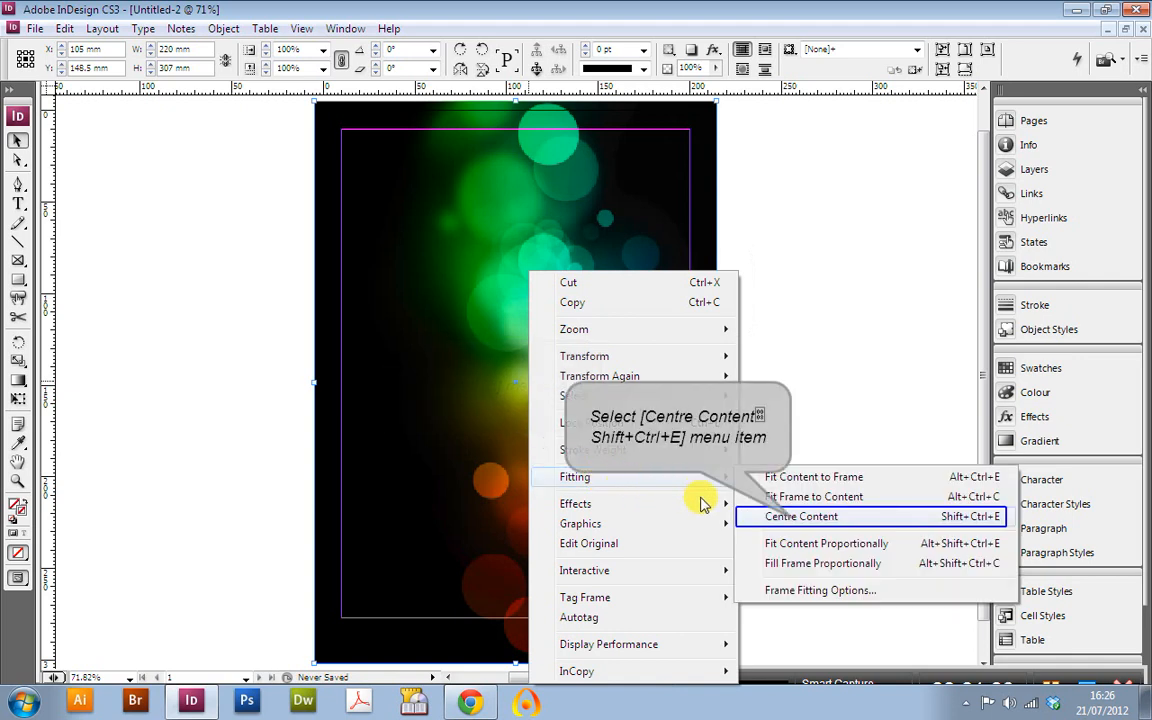
{"action": "left_click", "coordinate": [786, 517]}
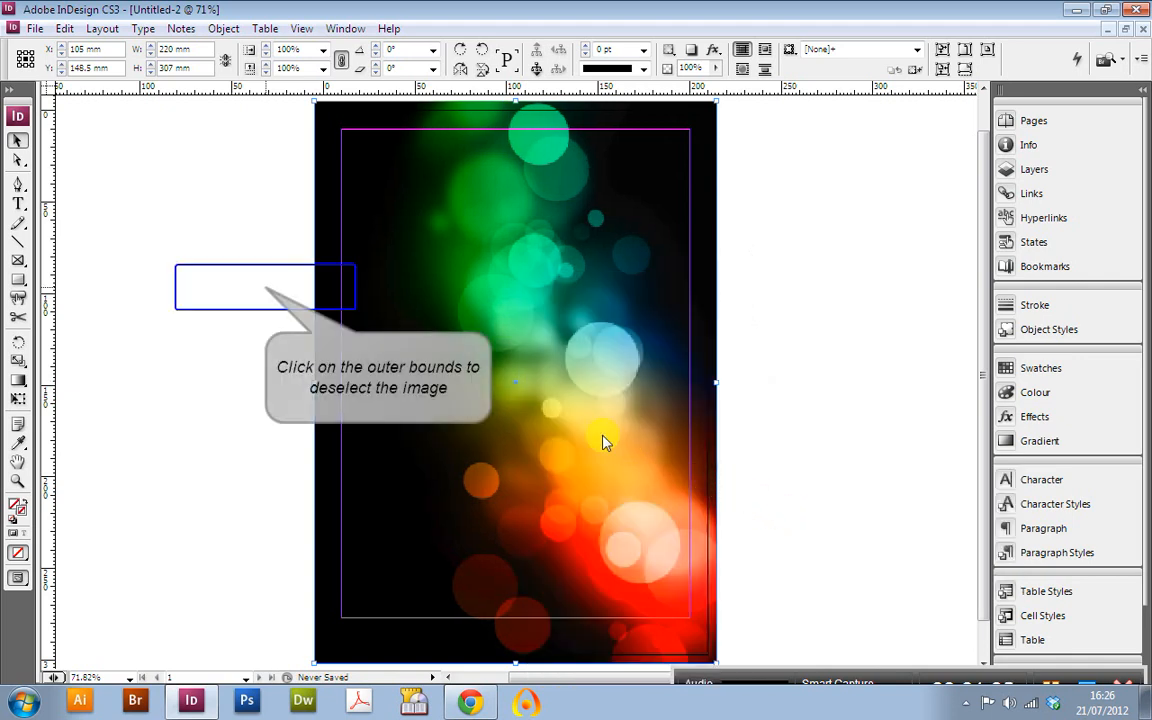
{"action": "left_click", "coordinate": [266, 289]}
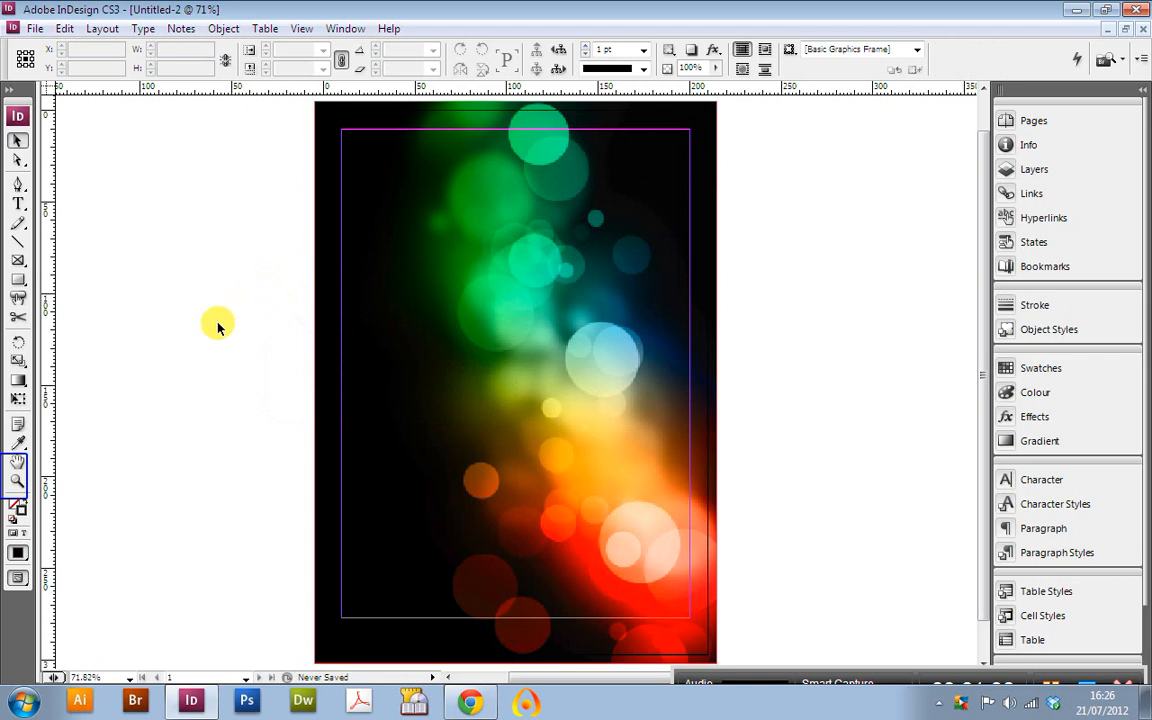
Step: Examine the page's top-left corner up close, comparing the Preview screen mode with Normal to check the bleed
{"action": "left_click", "coordinate": [17, 481]}
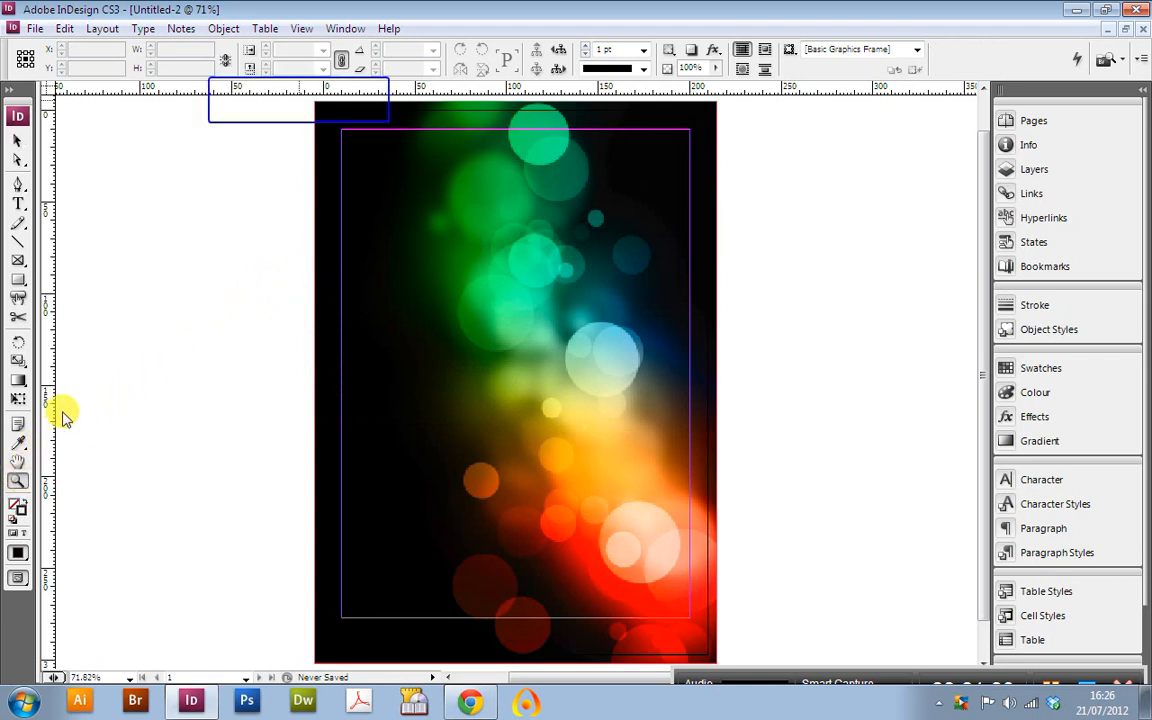
{"action": "left_click", "coordinate": [300, 101]}
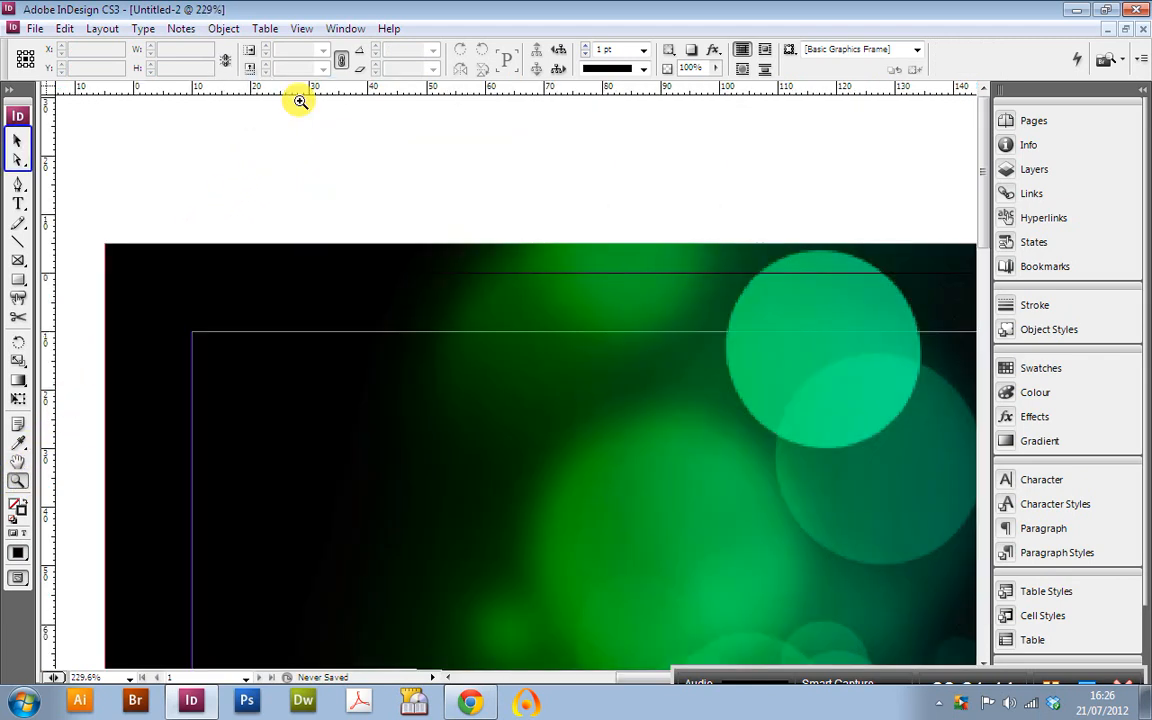
{"action": "left_click", "coordinate": [18, 140]}
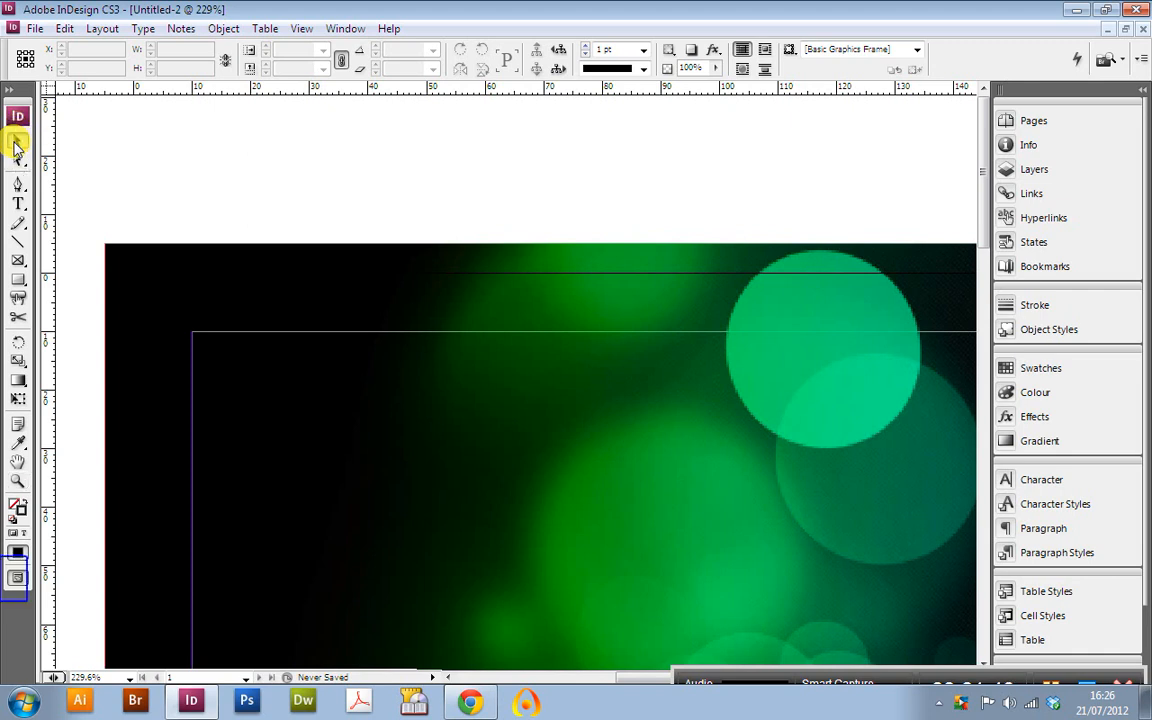
{"action": "left_click", "coordinate": [17, 578]}
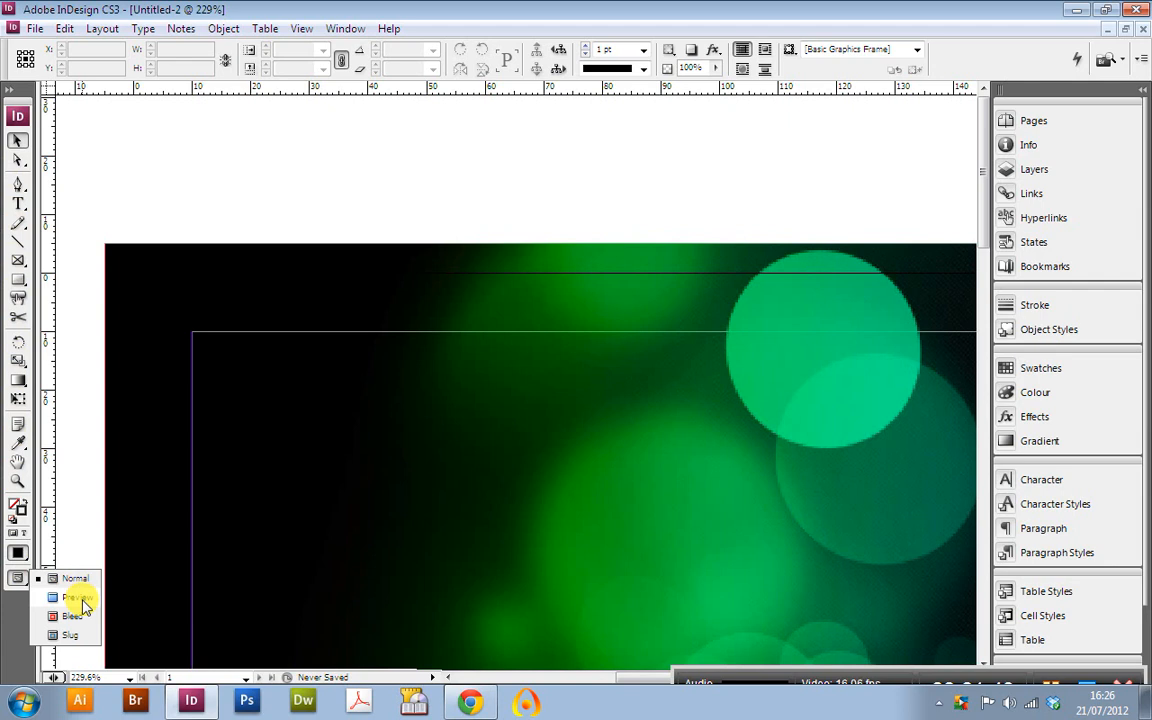
{"action": "left_click", "coordinate": [80, 600]}
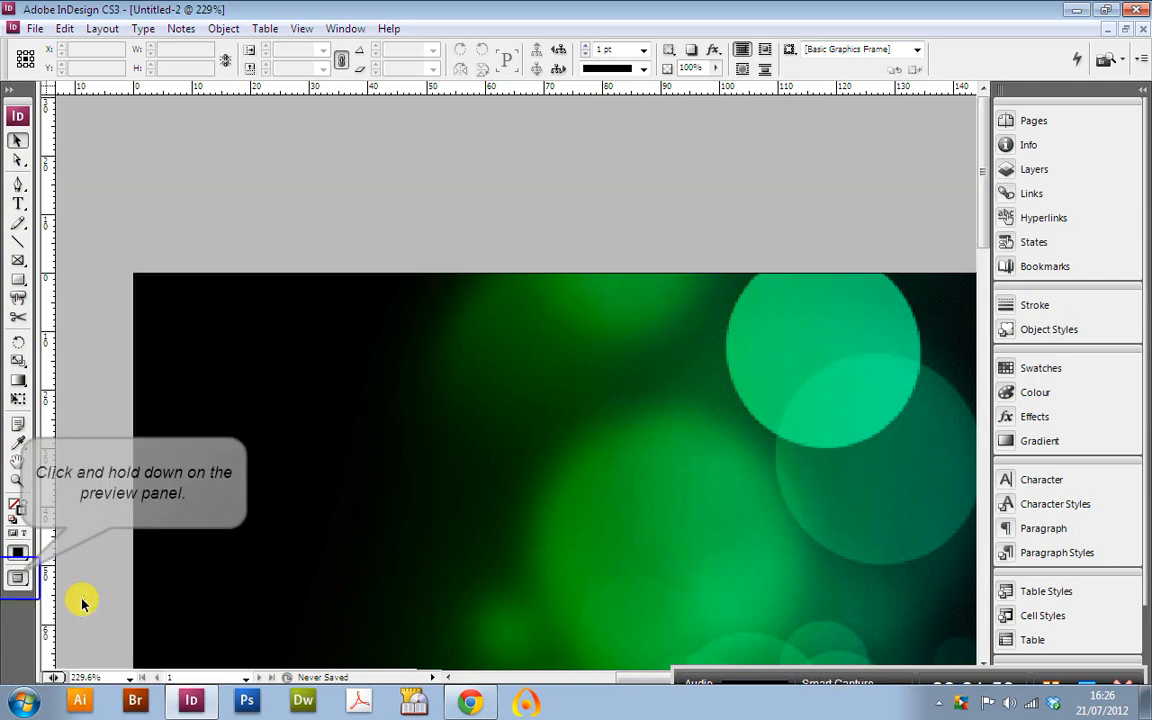
{"action": "left_click", "coordinate": [25, 578]}
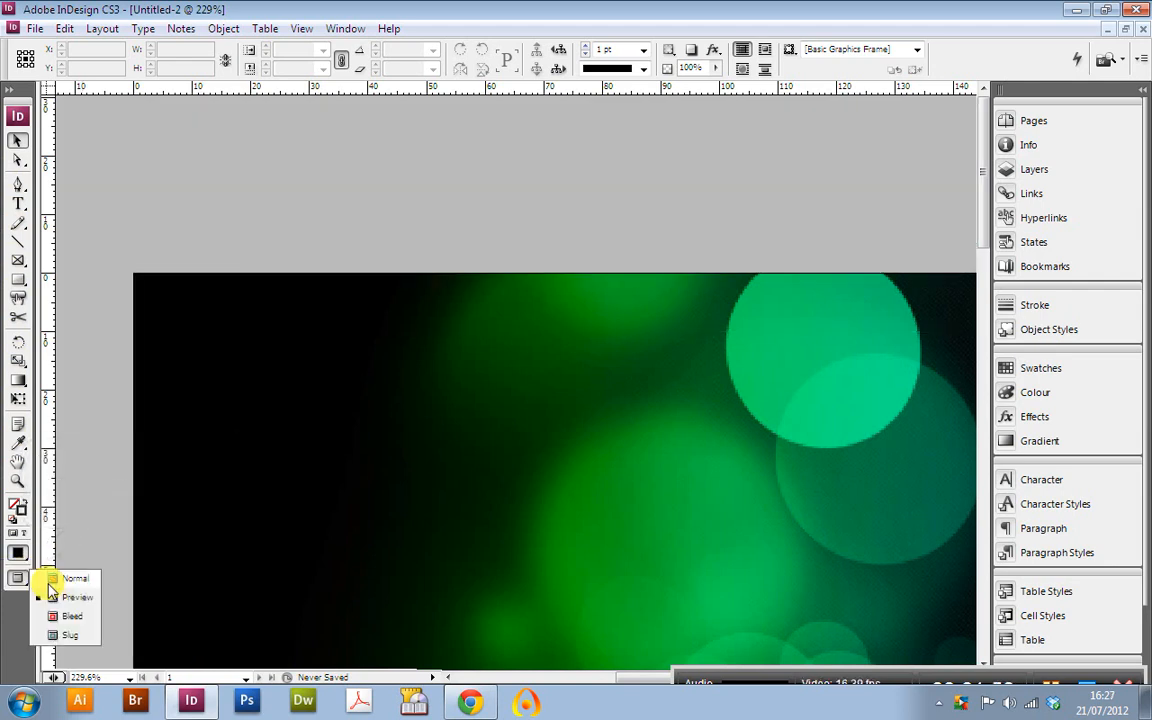
{"action": "left_click", "coordinate": [62, 579]}
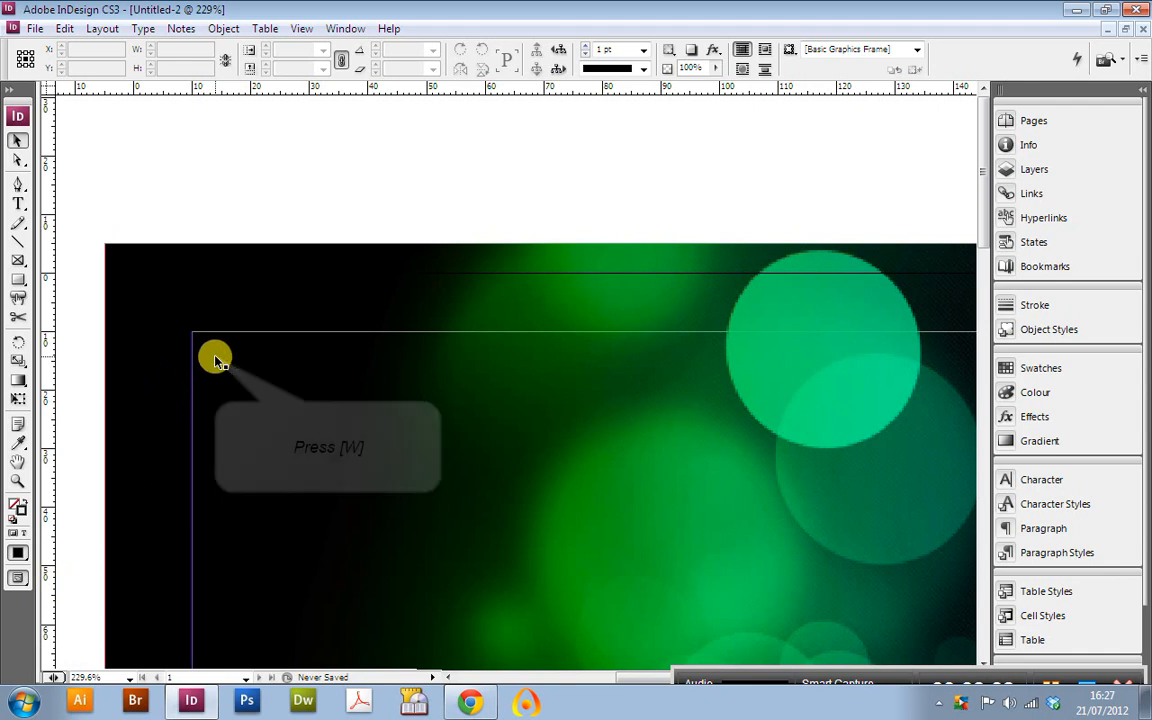
Step: Switch the screen mode to Preview and fit the whole page in the window
{"action": "key", "text": "w"}
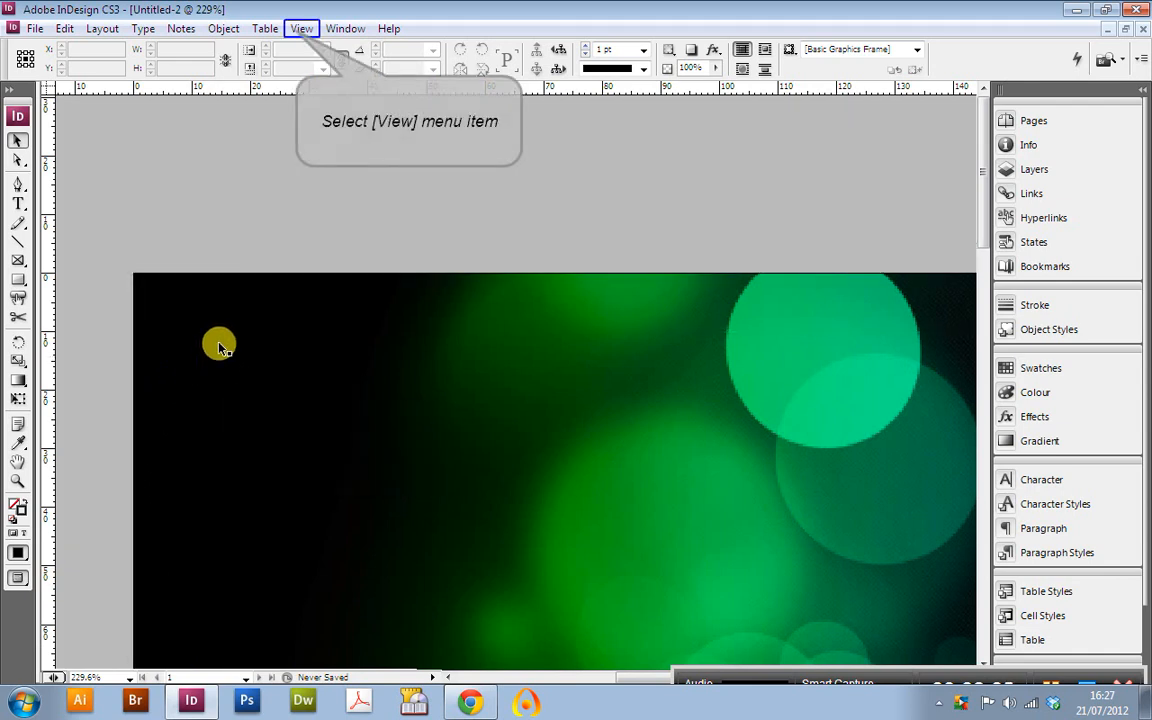
{"action": "left_click", "coordinate": [300, 29]}
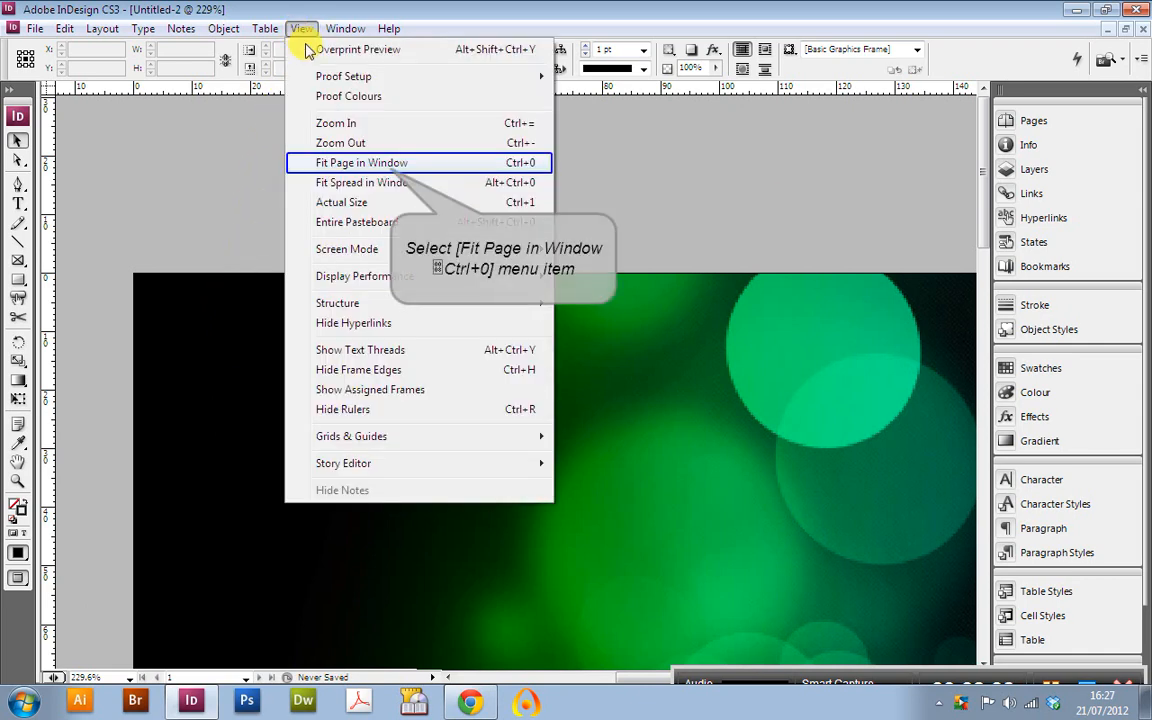
{"action": "left_click", "coordinate": [385, 162]}
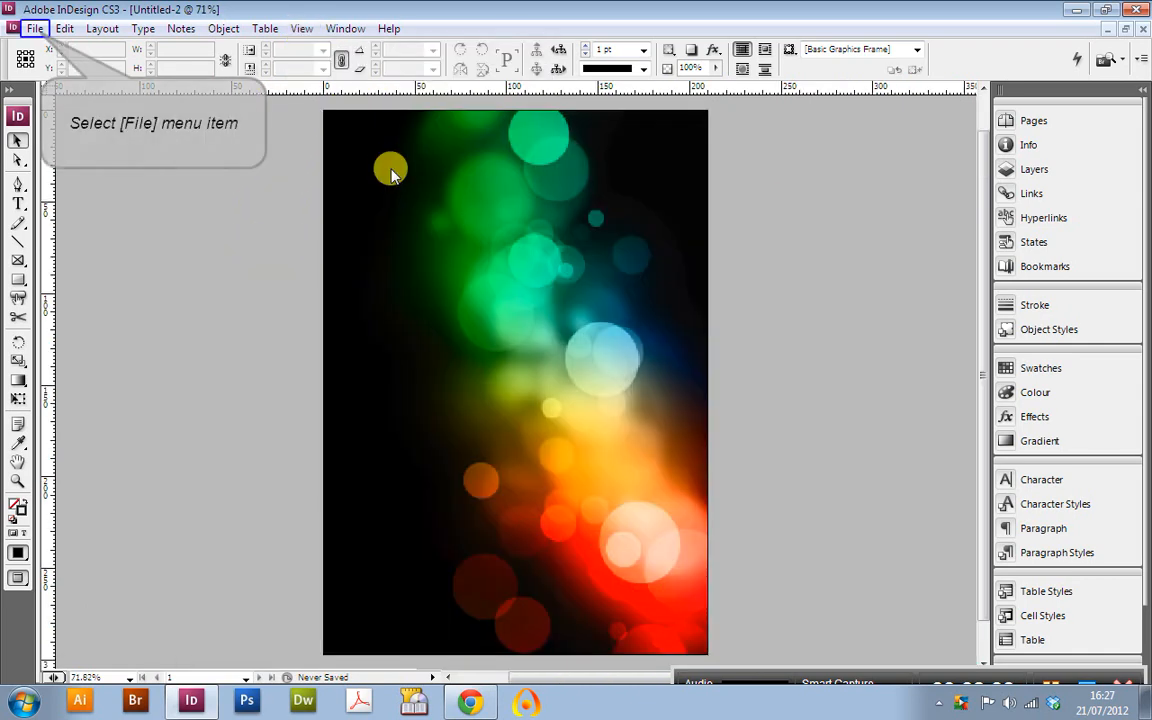
Step: Place MadissonStudiosGraphic.psd from the Desktop near the page's top-left corner, keeping the default import options
{"action": "left_click", "coordinate": [37, 30]}
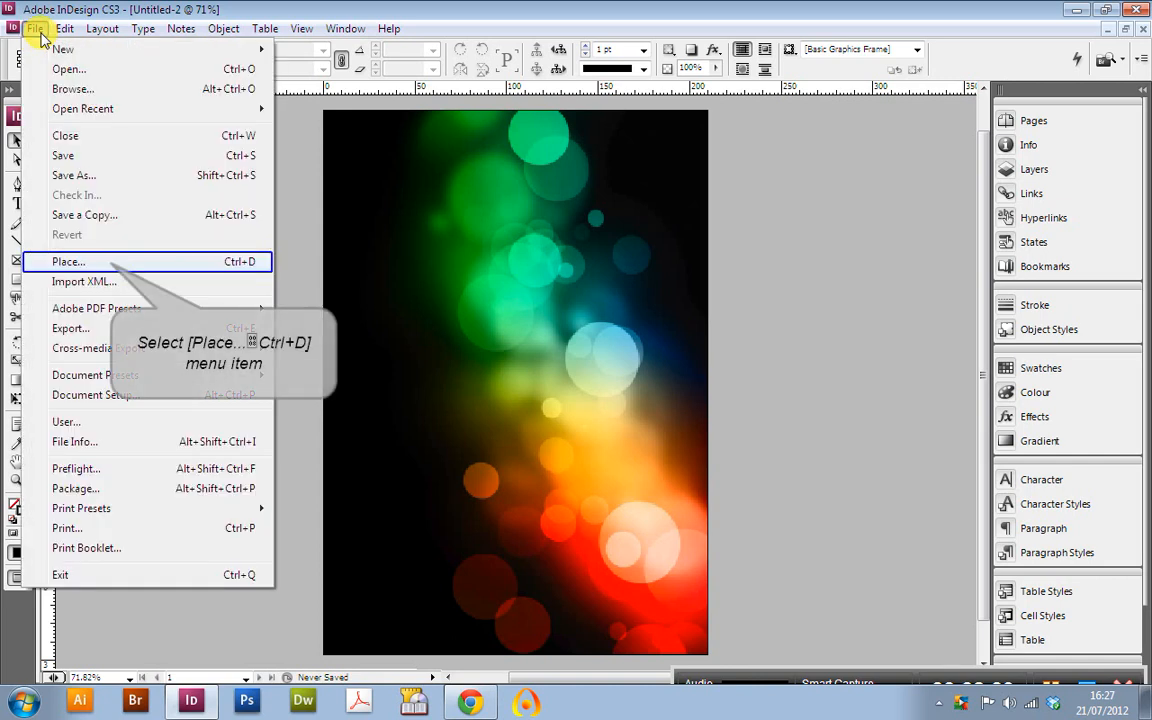
{"action": "left_click", "coordinate": [108, 260]}
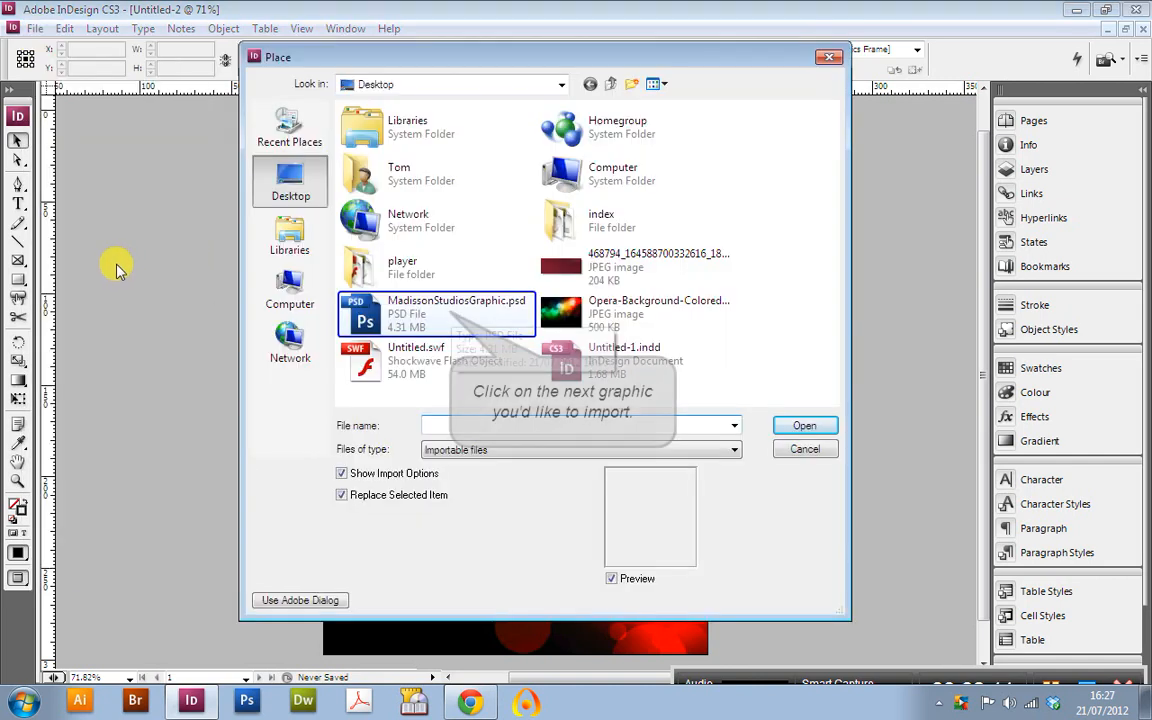
{"action": "left_click", "coordinate": [450, 314]}
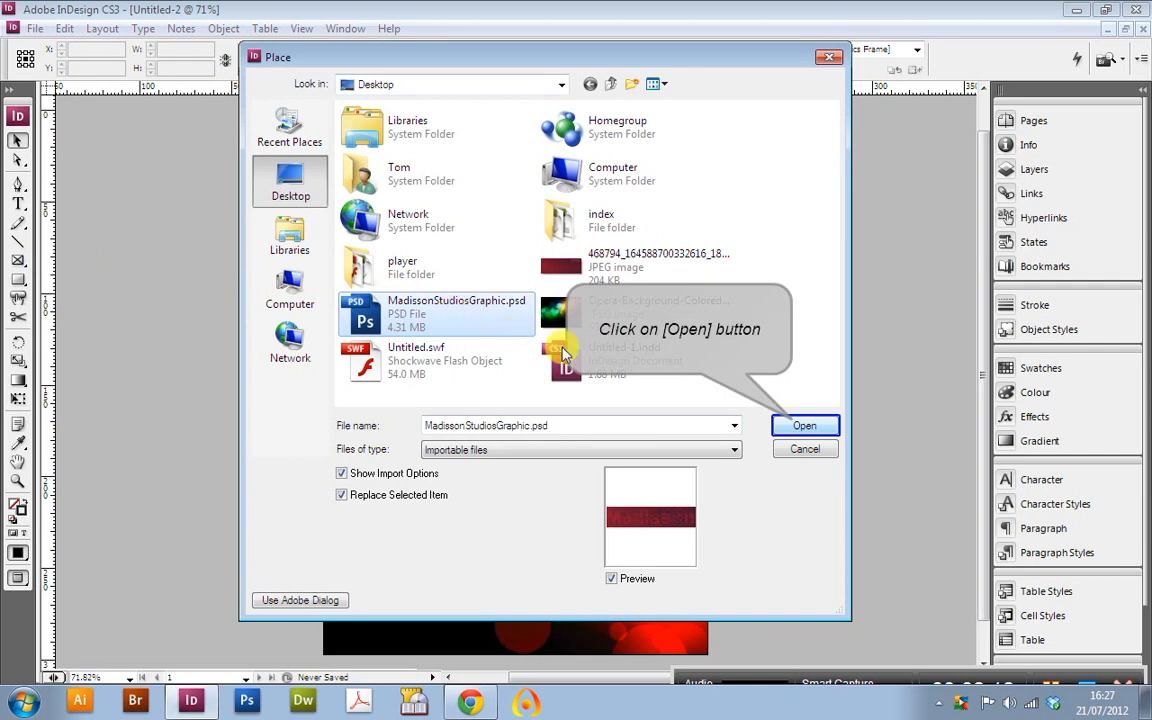
{"action": "left_click", "coordinate": [792, 424]}
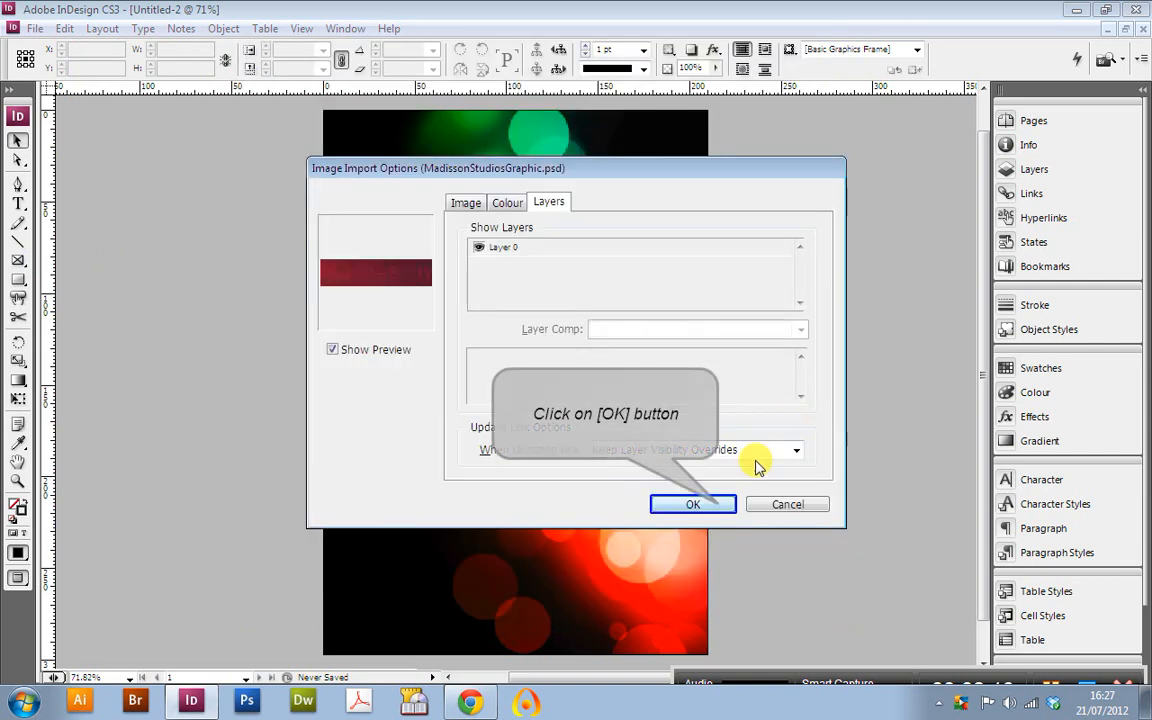
{"action": "left_click", "coordinate": [718, 506]}
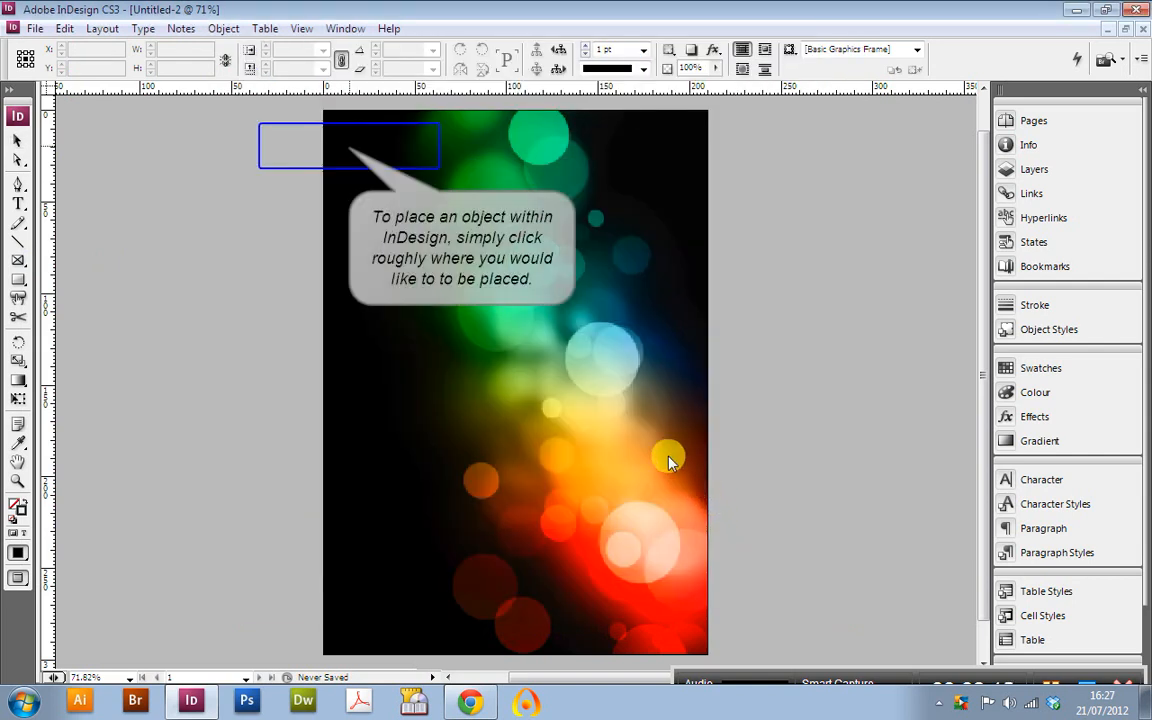
{"action": "left_click", "coordinate": [349, 147]}
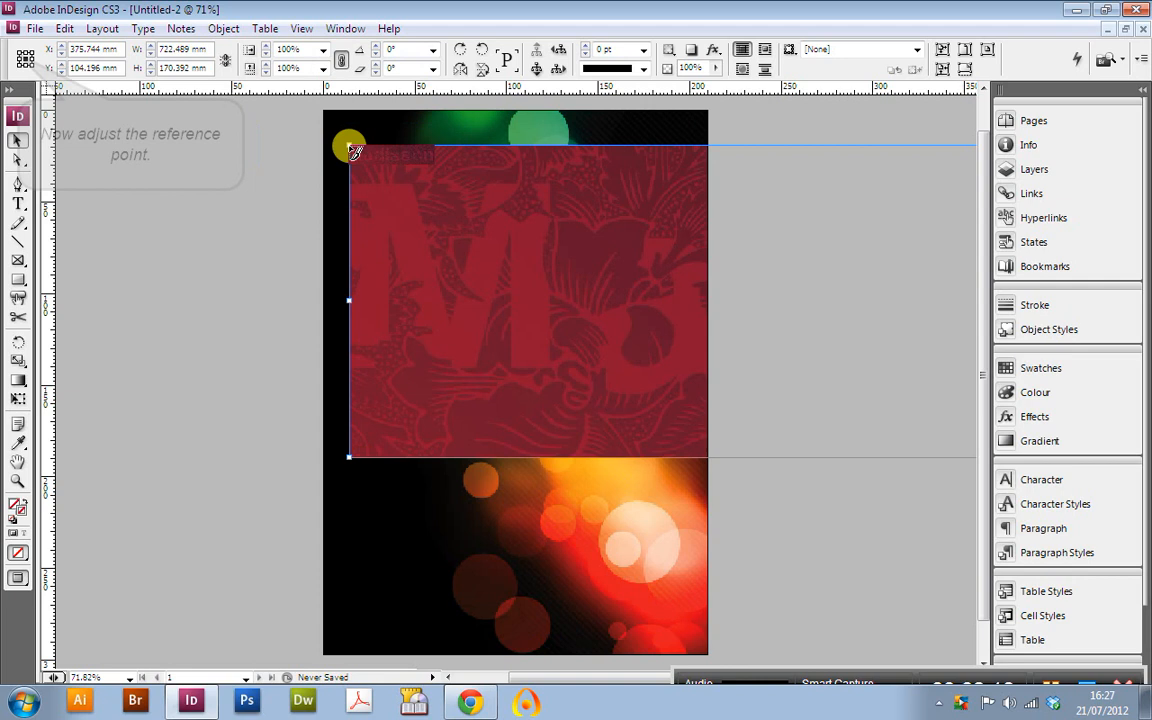
Step: Using the top-left reference point, scale the placed Madisson graphic to 40% and rotate it 90° clockwise
{"action": "left_click", "coordinate": [21, 53]}
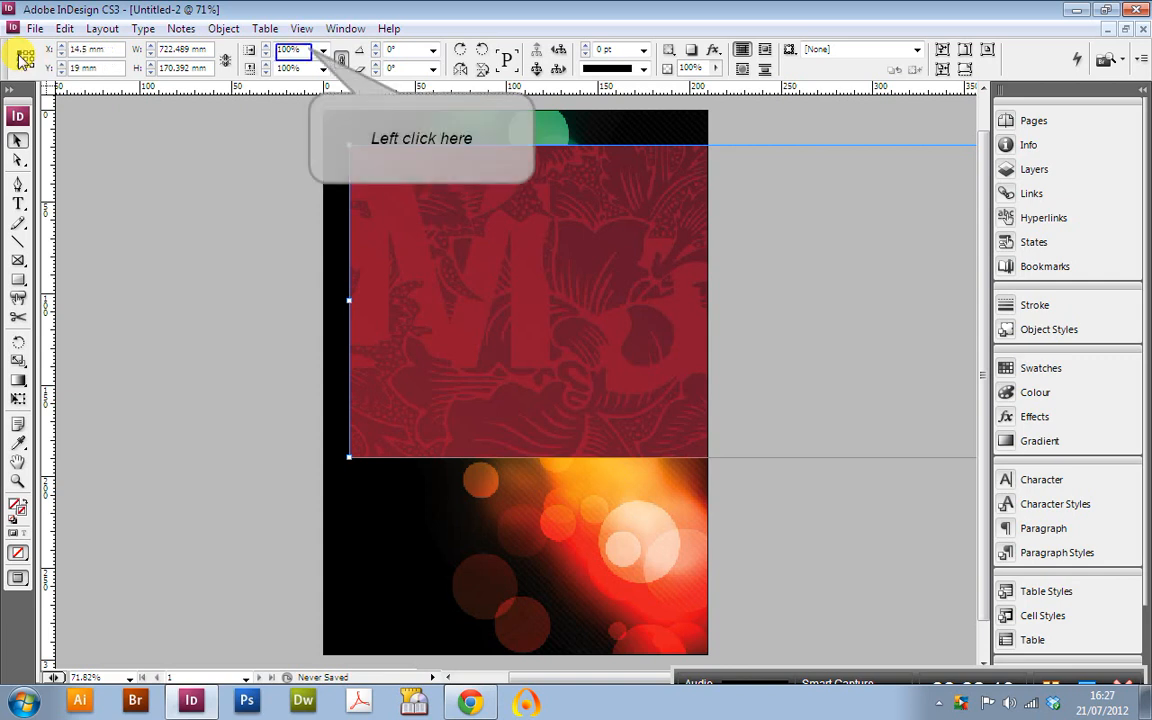
{"action": "left_click", "coordinate": [298, 49]}
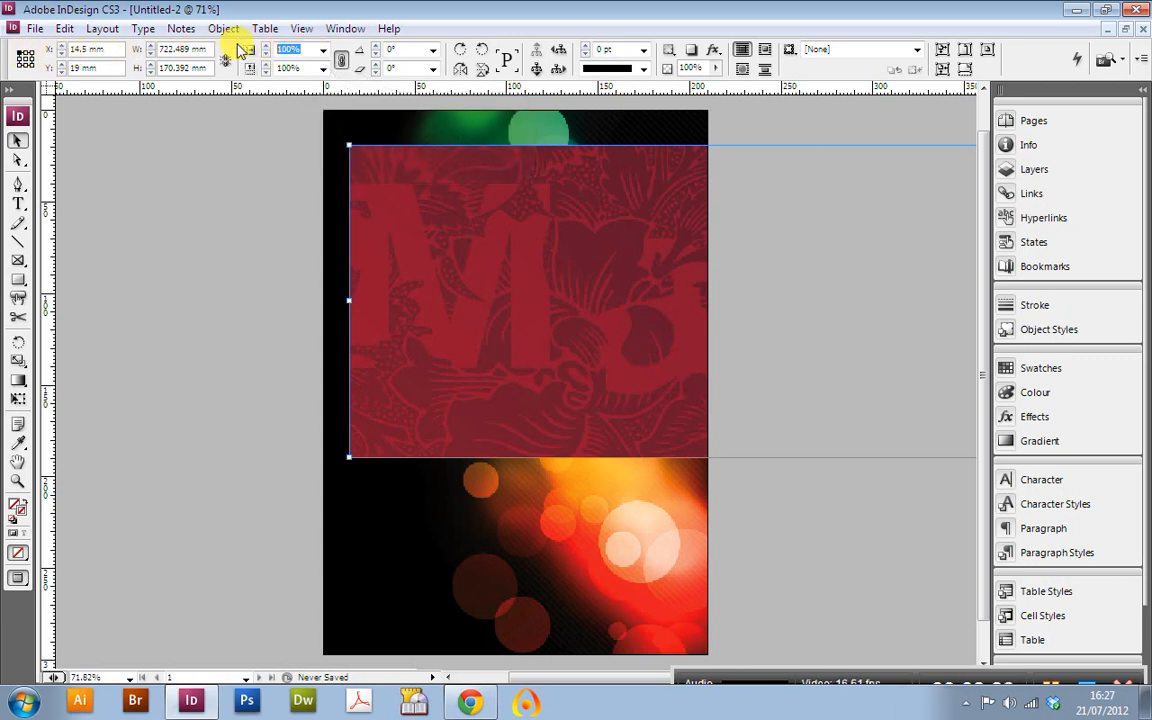
{"action": "type", "text": "40"}
{"action": "key", "text": "Return"}
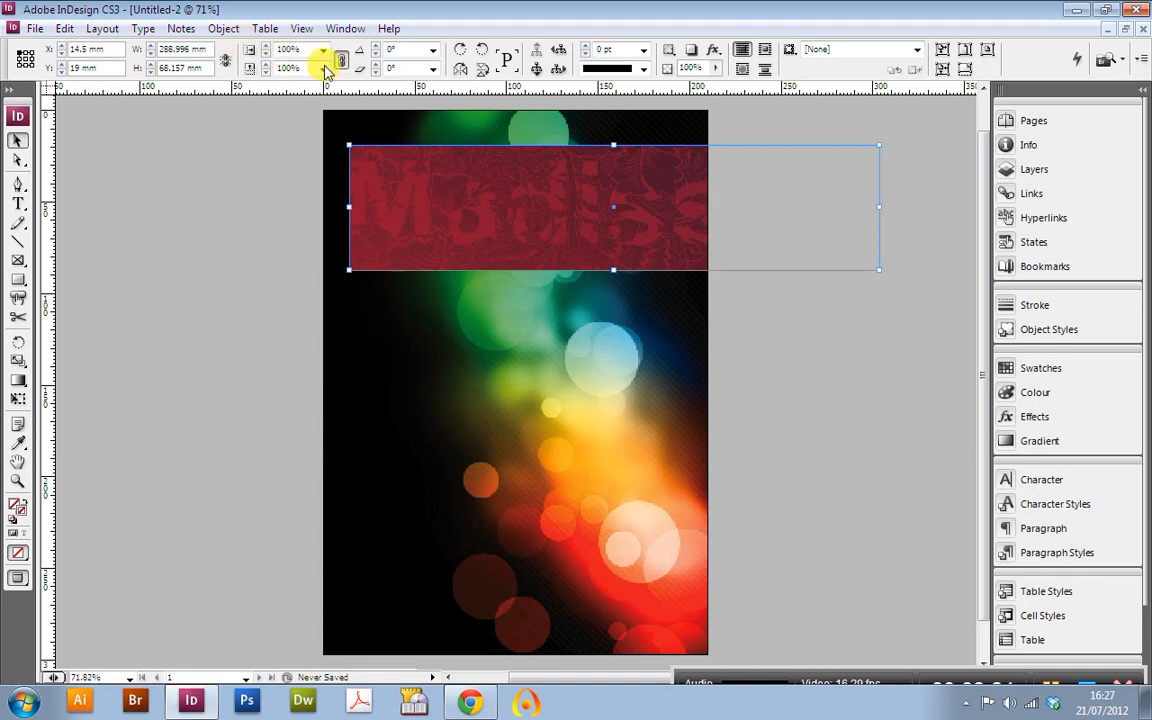
{"action": "left_click", "coordinate": [459, 49]}
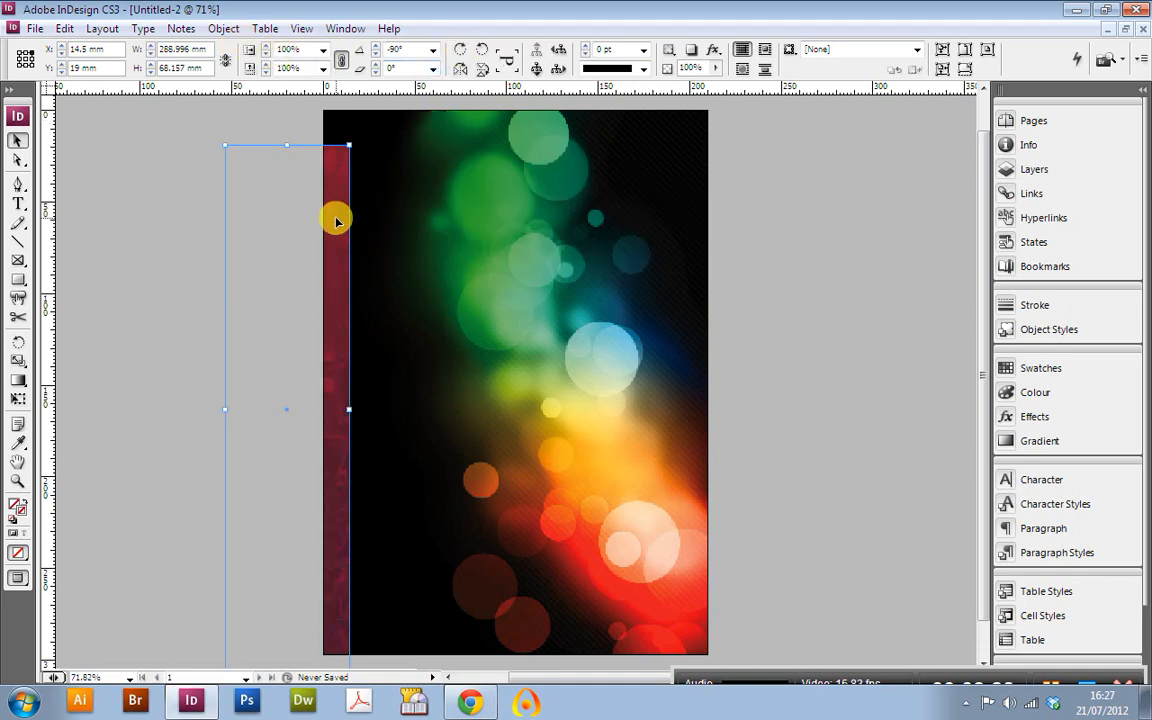
Step: Move the rotated graphic flush into the page's top-left corner and enlarge it by three 1% increments from its bottom-left reference point
{"action": "left_click_drag", "start_coordinate": [334, 216], "coordinate": [436, 185]}
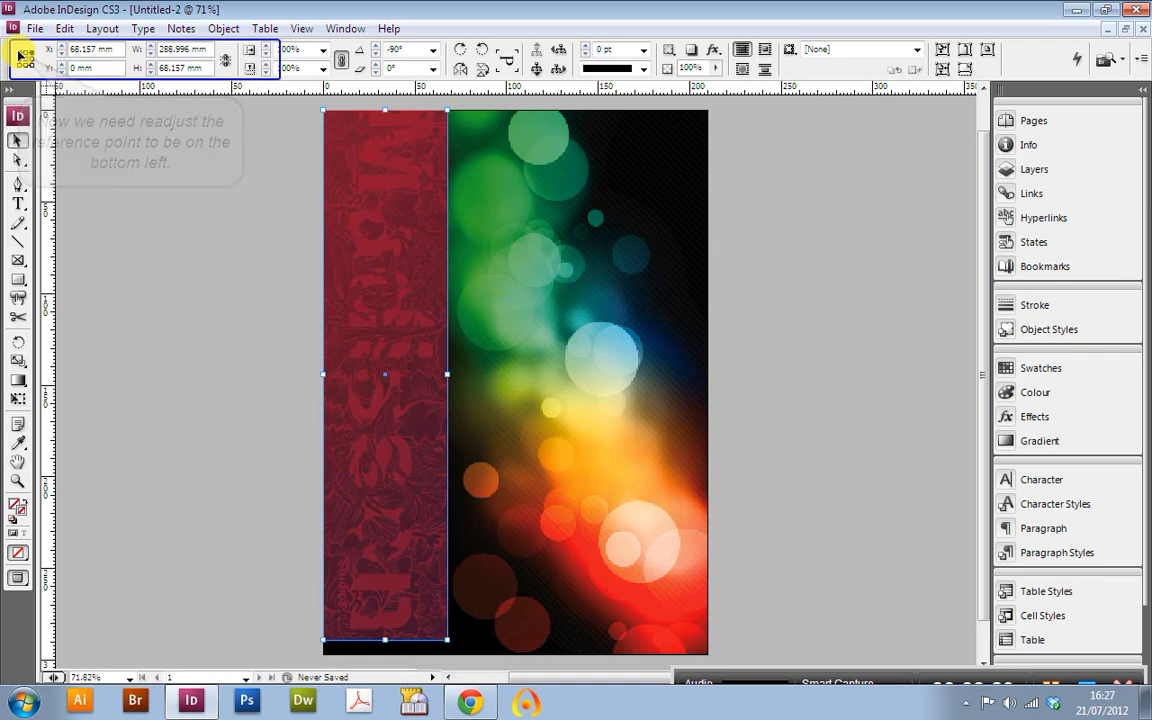
{"action": "left_click", "coordinate": [18, 64]}
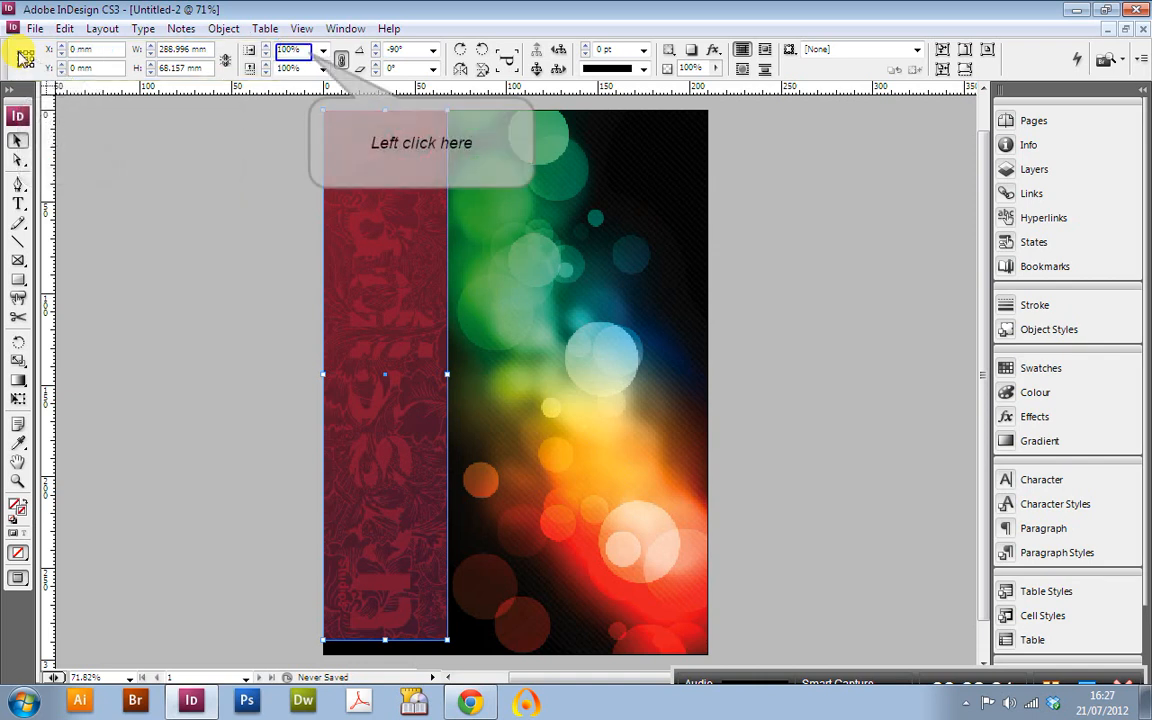
{"action": "left_click", "coordinate": [307, 49]}
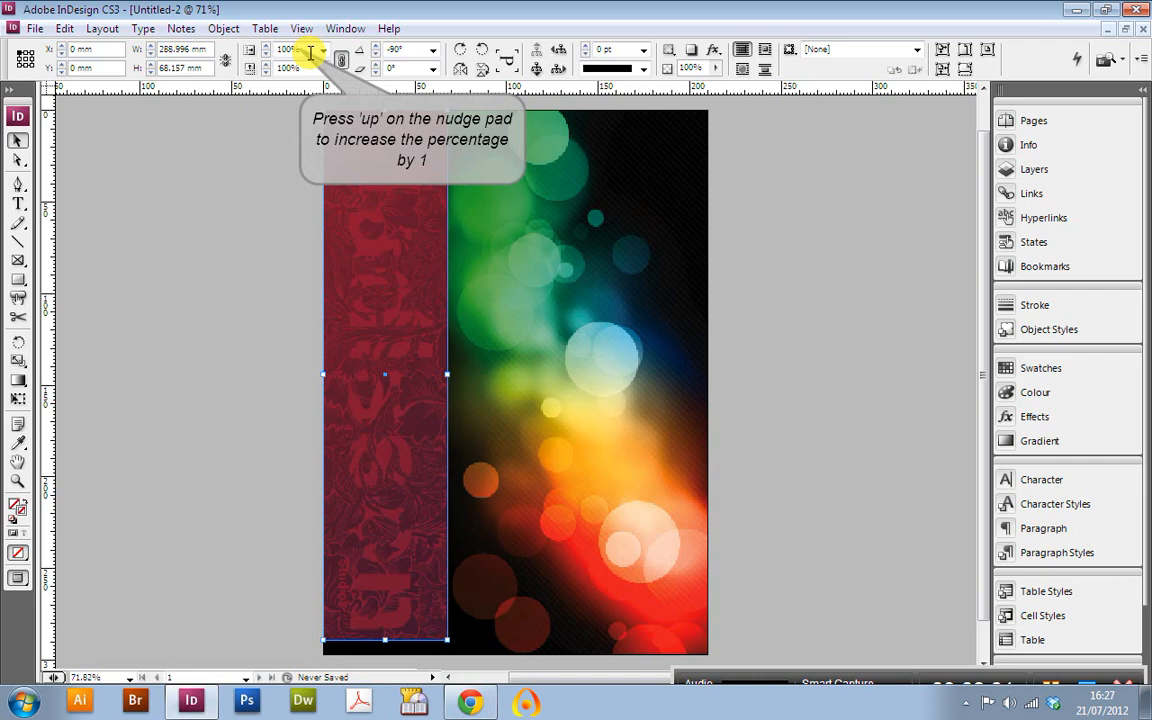
{"action": "key", "text": "Up"}
{"action": "key", "text": "Up"}
{"action": "key", "text": "Up"}
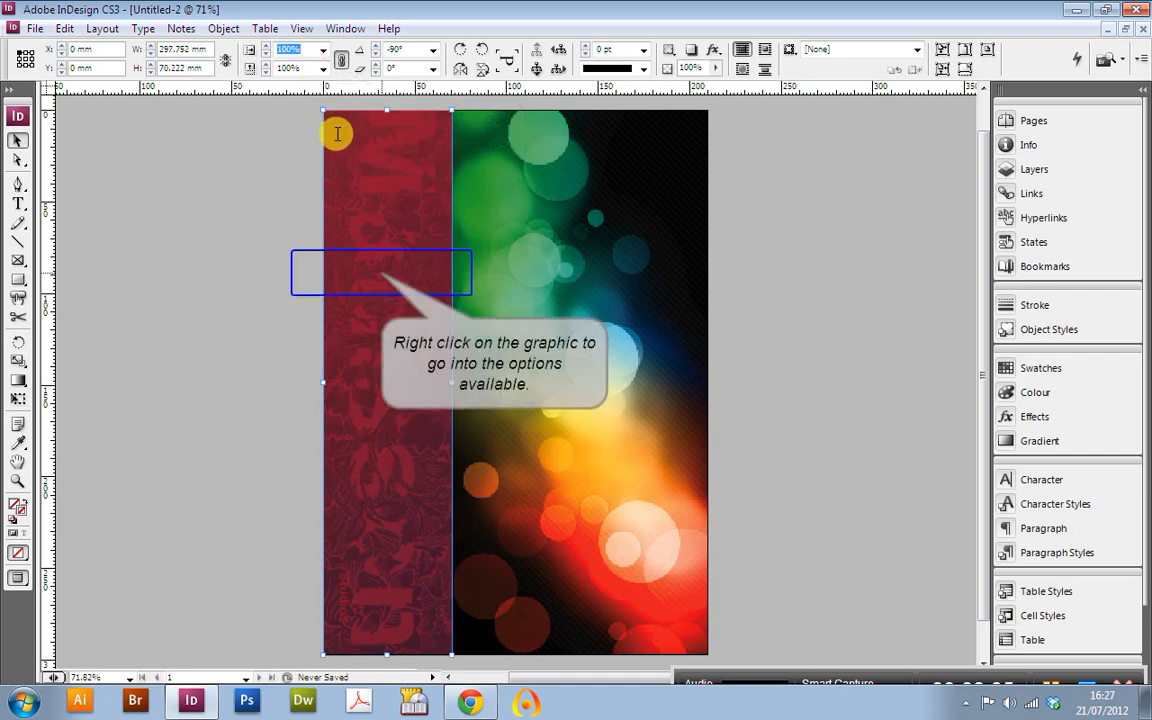
Step: Apply a Gradient Feather effect to the red graphic and add a middle gradient stop at about 31.5%
{"action": "right_click", "coordinate": [381, 275]}
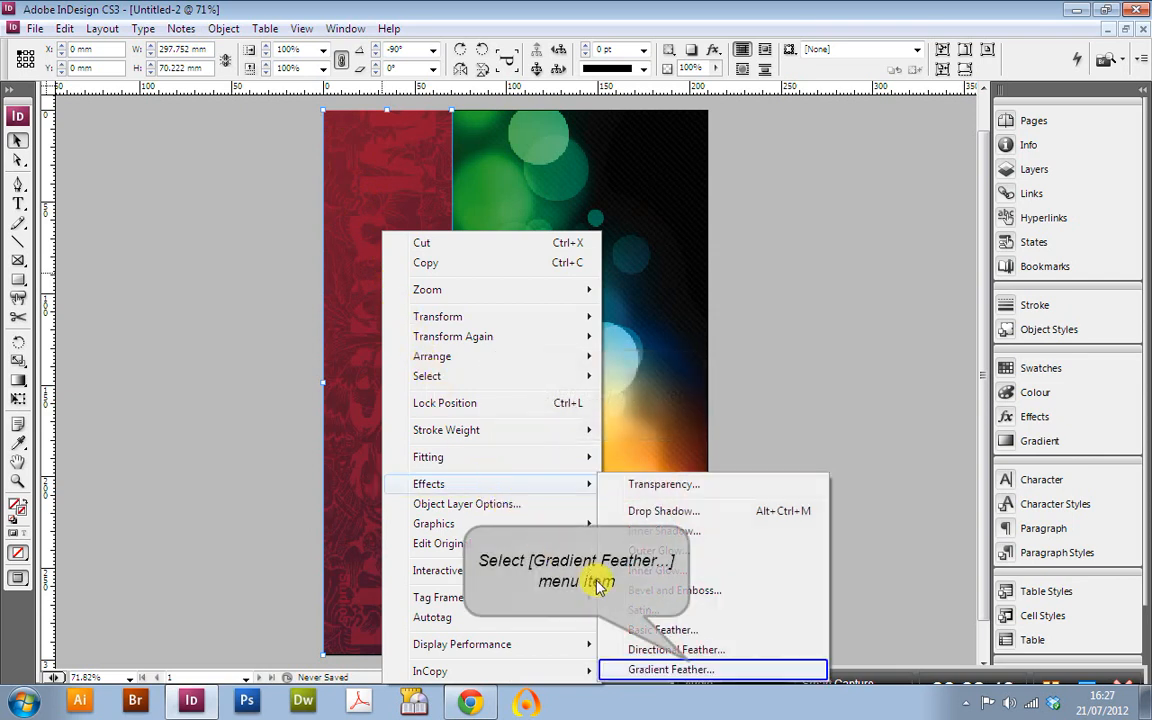
{"action": "left_click", "coordinate": [688, 668]}
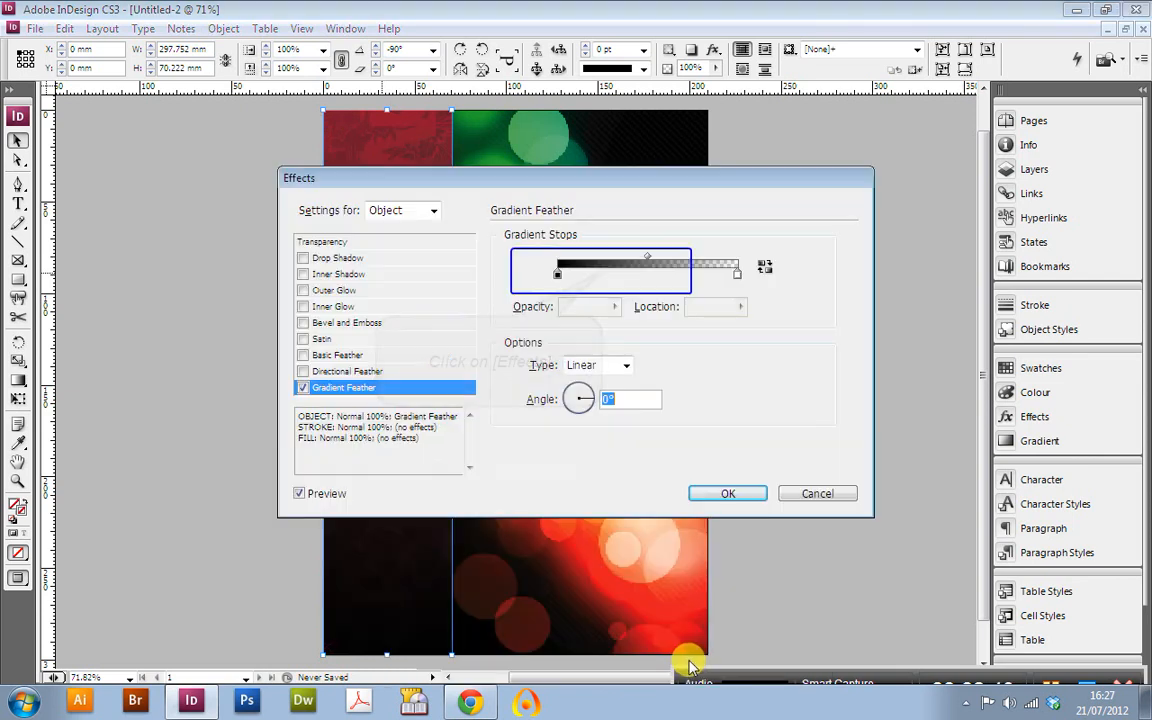
{"action": "left_click", "coordinate": [601, 275]}
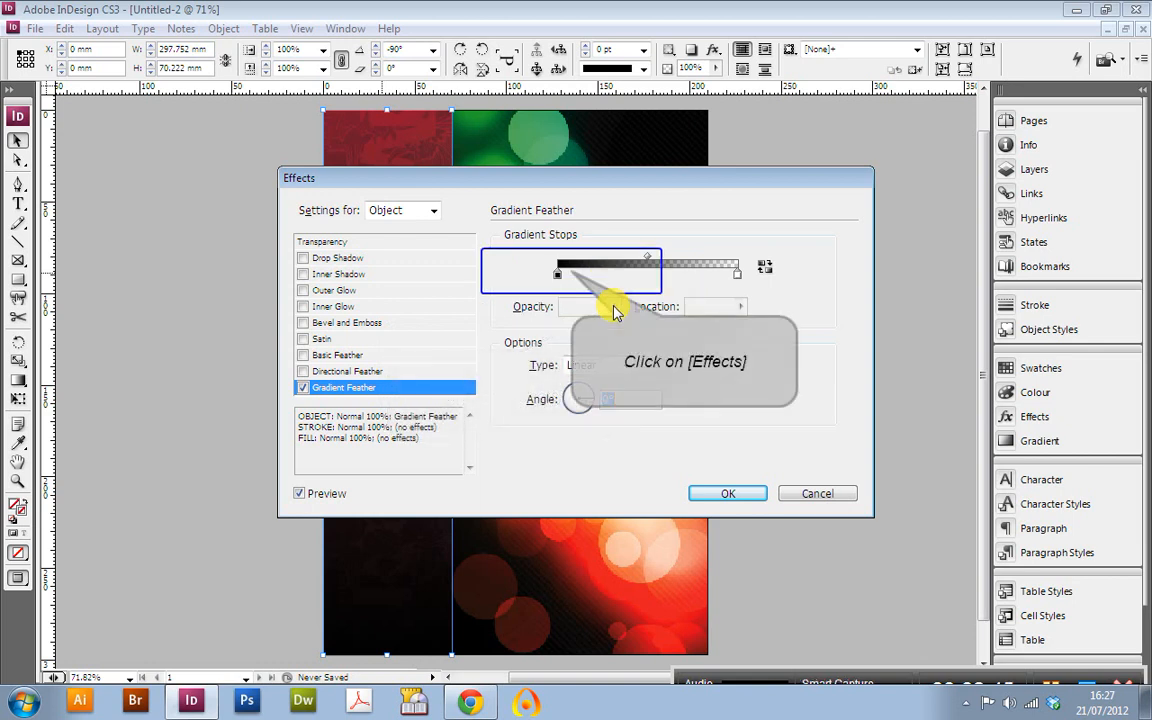
{"action": "left_click", "coordinate": [614, 274]}
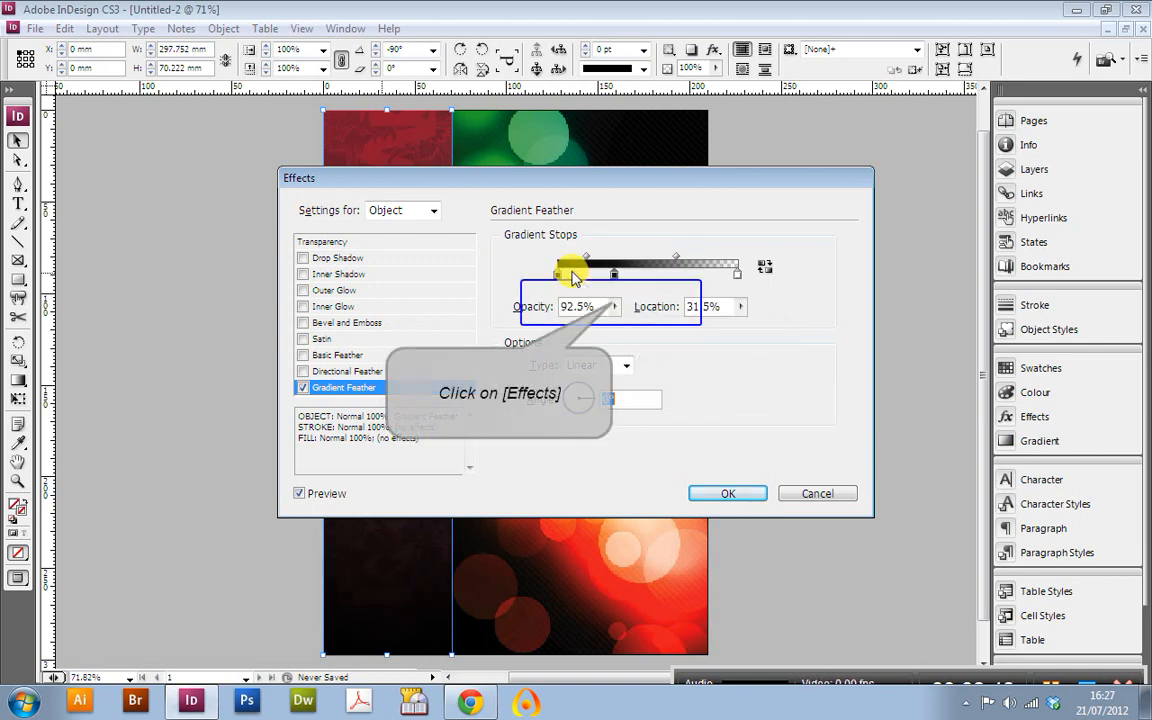
Step: Set the gradient feather's middle stop to 100% opacity and 80% location
{"action": "left_click", "coordinate": [614, 306]}
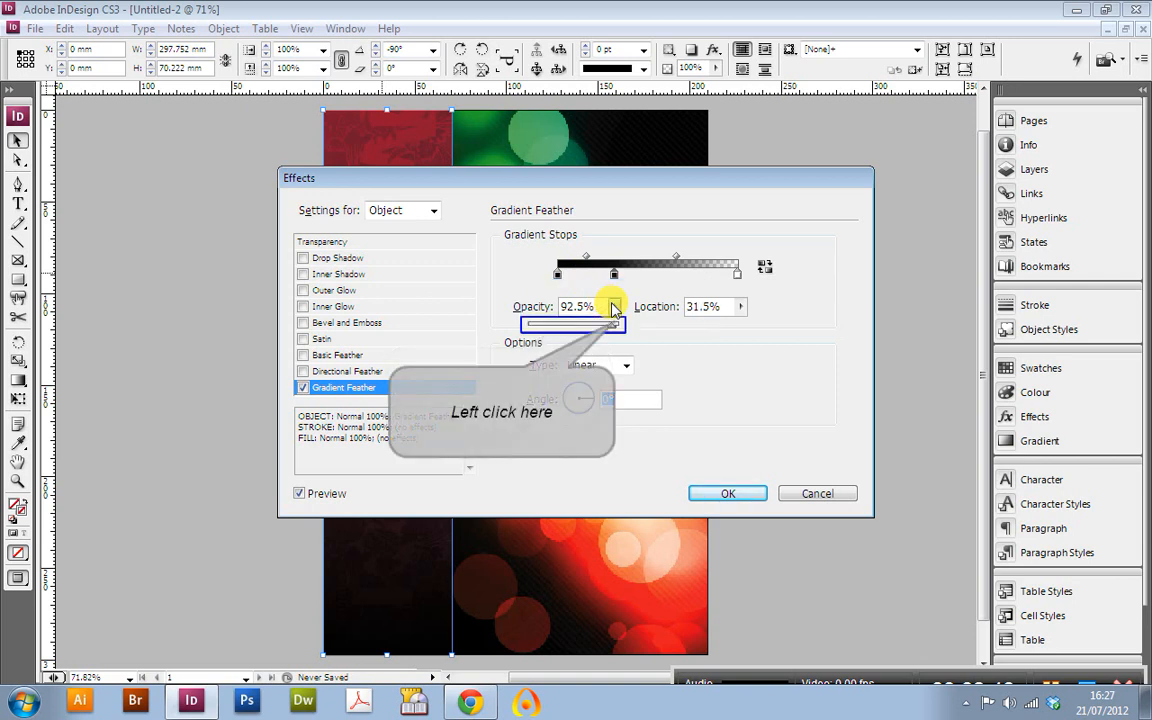
{"action": "left_click_drag", "start_coordinate": [617, 321], "coordinate": [624, 321]}
{"action": "key", "text": "Tab"}
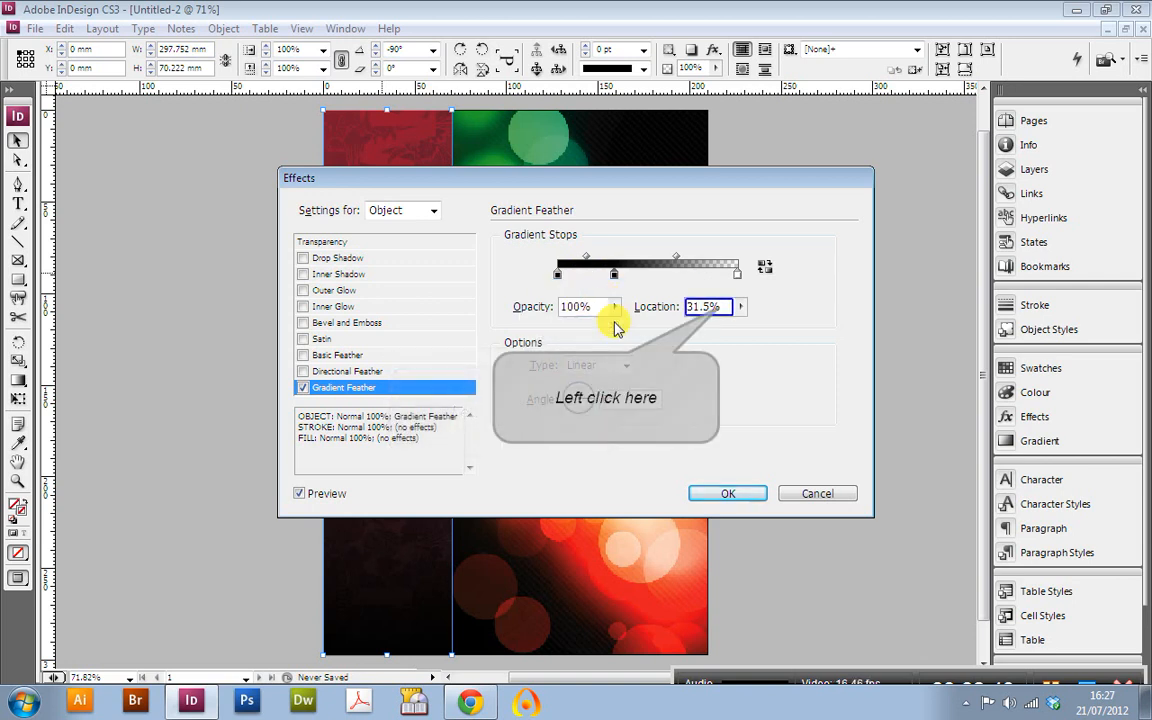
{"action": "left_click", "coordinate": [719, 307]}
{"action": "key", "text": "BackSpace"}
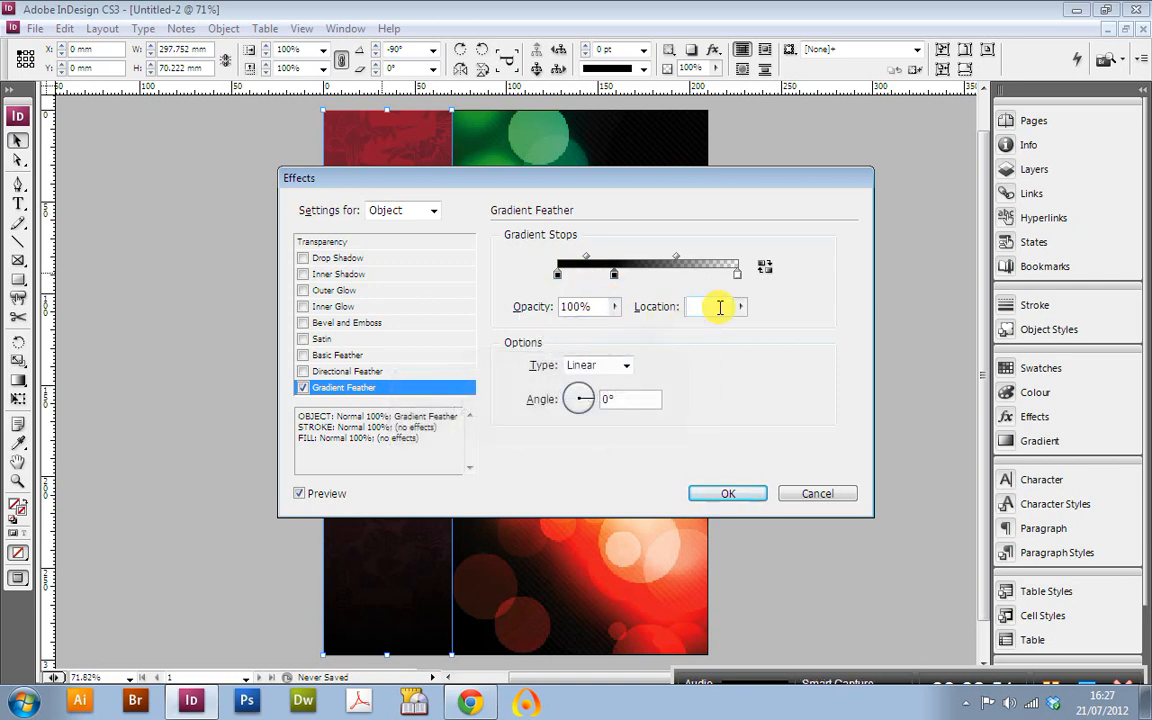
{"action": "type", "text": "80"}
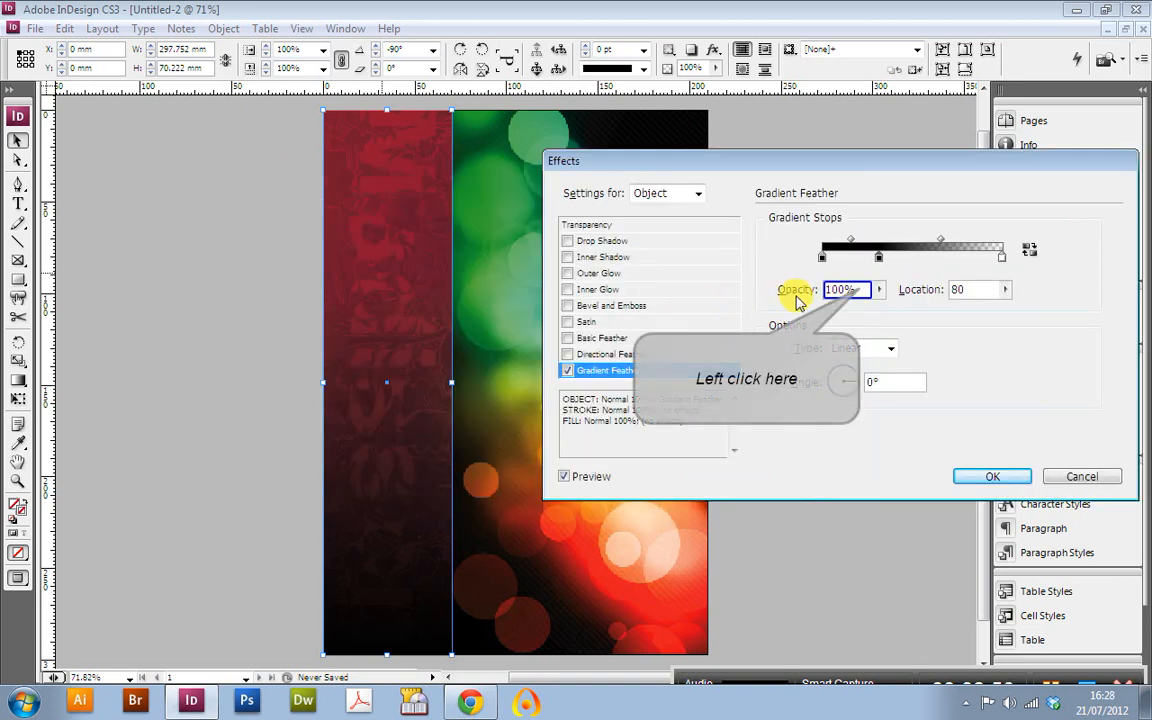
{"action": "left_click", "coordinate": [843, 290]}
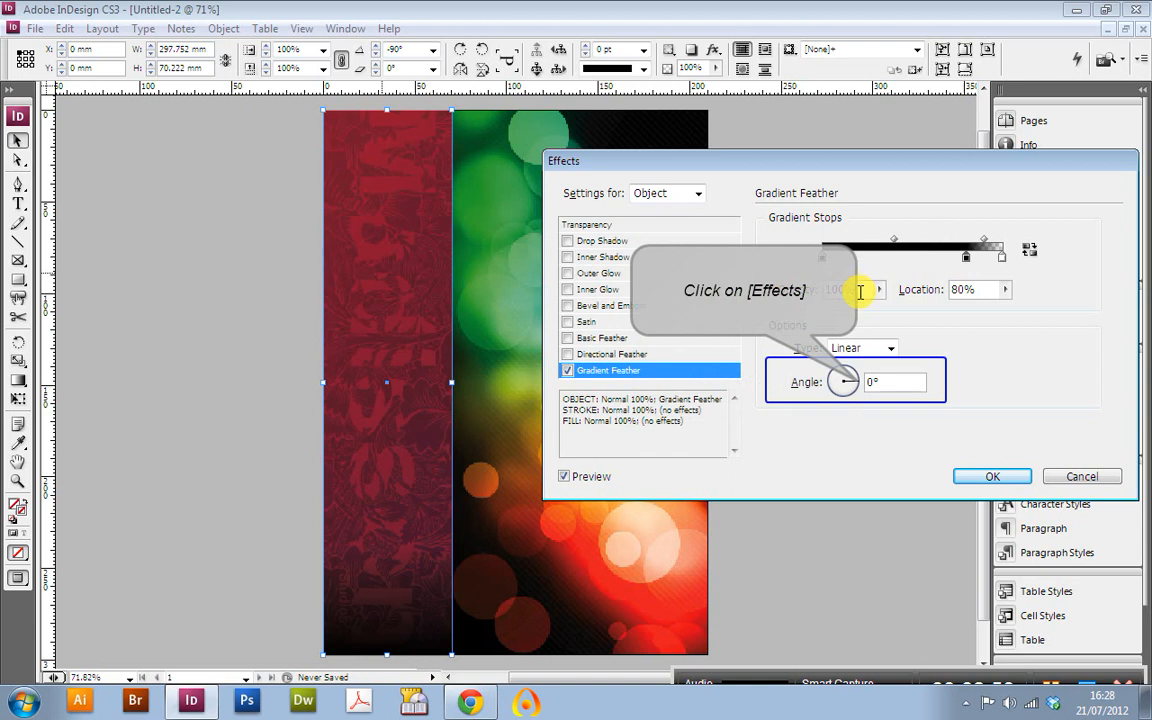
Step: Set the gradient feather angle to 90°, shift the middle stop to 82%, and apply the effect
{"action": "left_click", "coordinate": [849, 378]}
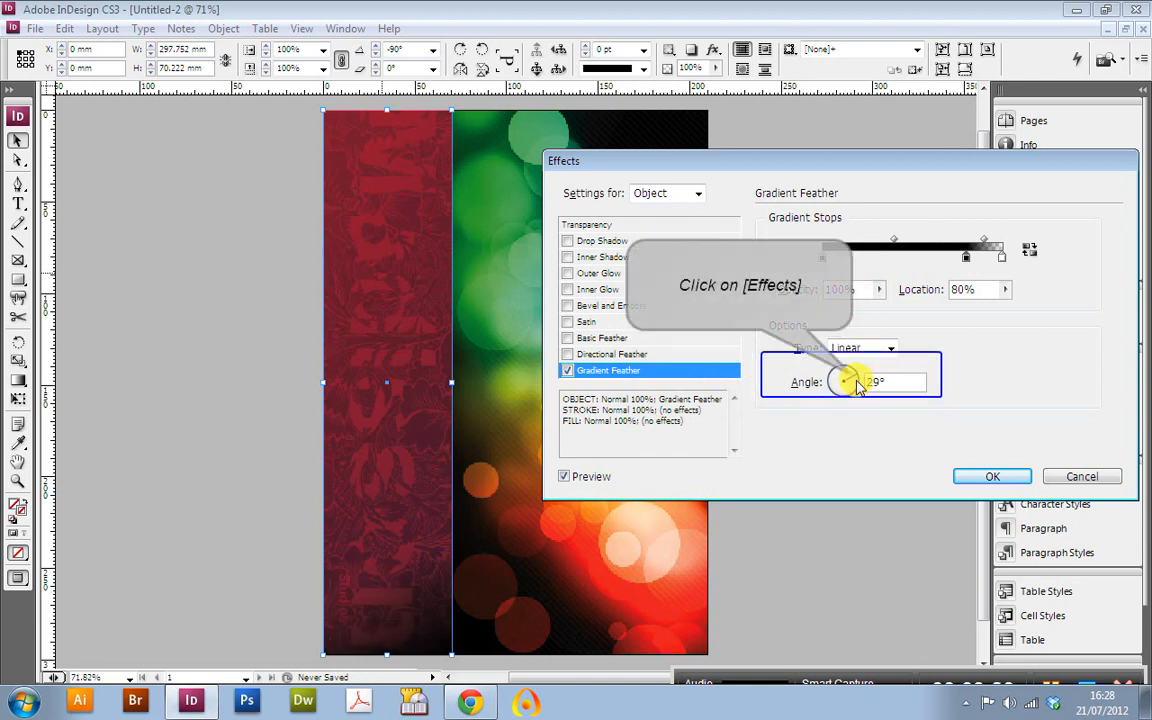
{"action": "left_click", "coordinate": [850, 382]}
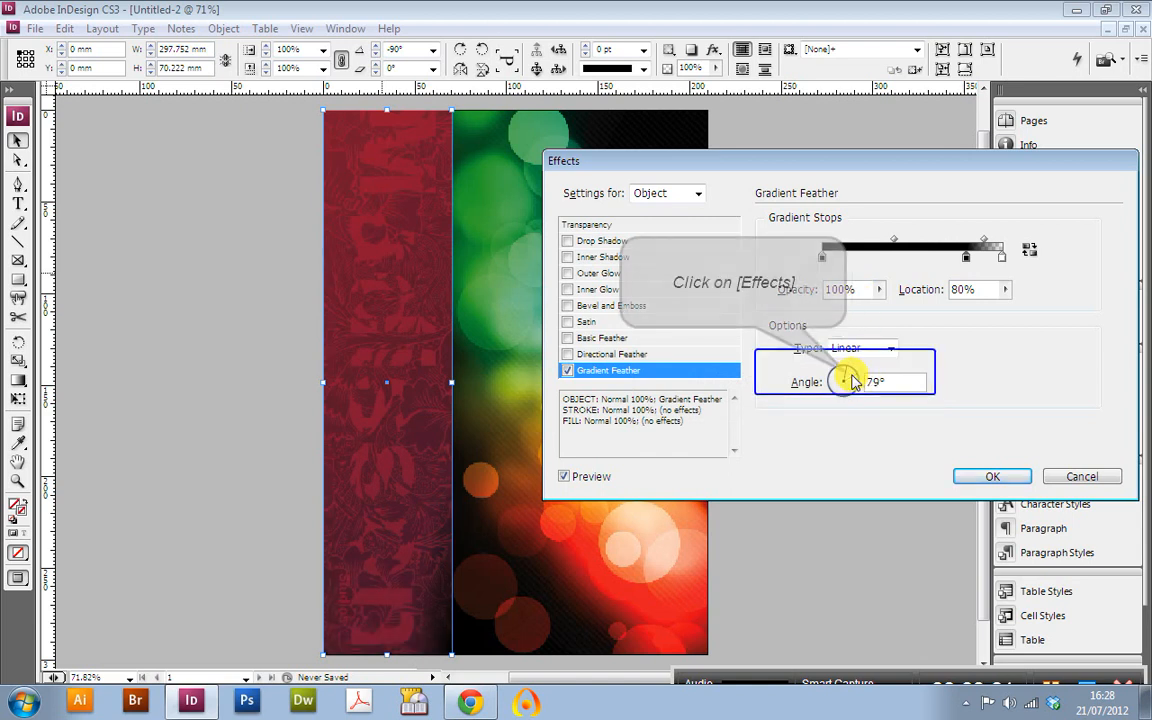
{"action": "left_click", "coordinate": [849, 379]}
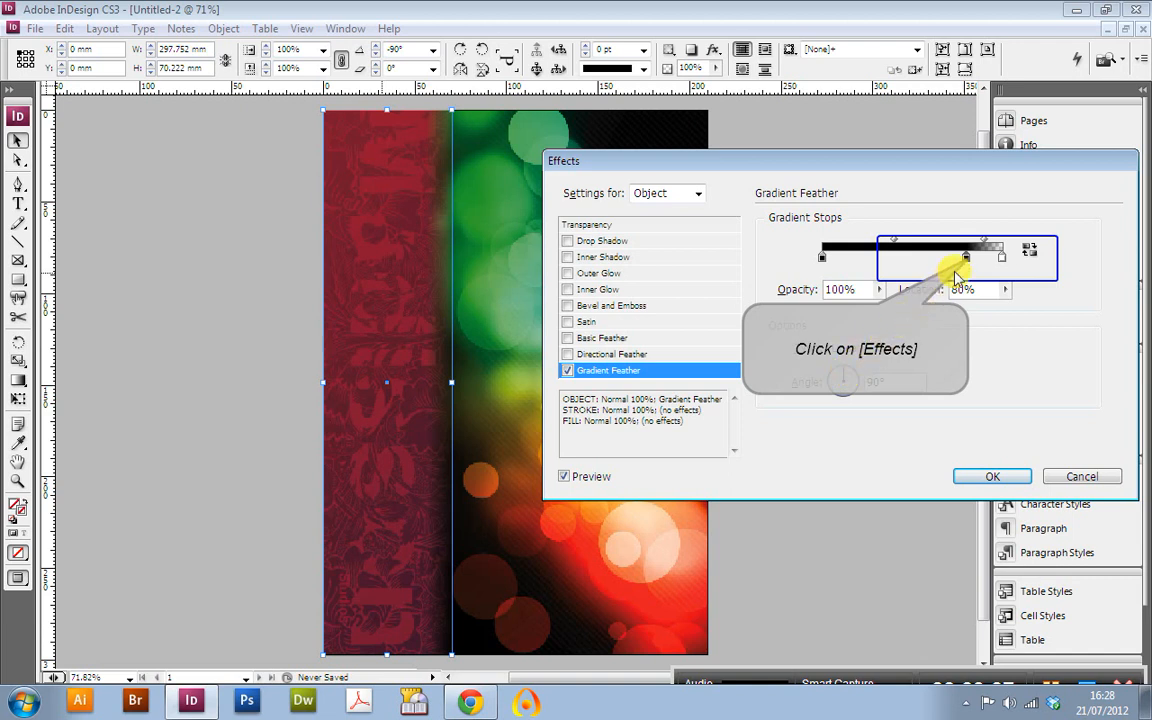
{"action": "mouse_move", "coordinate": [967, 262]}
{"action": "left_mouse_down"}
{"action": "mouse_move", "coordinate": [977, 265]}
{"action": "mouse_move", "coordinate": [970, 258]}
{"action": "left_mouse_up"}
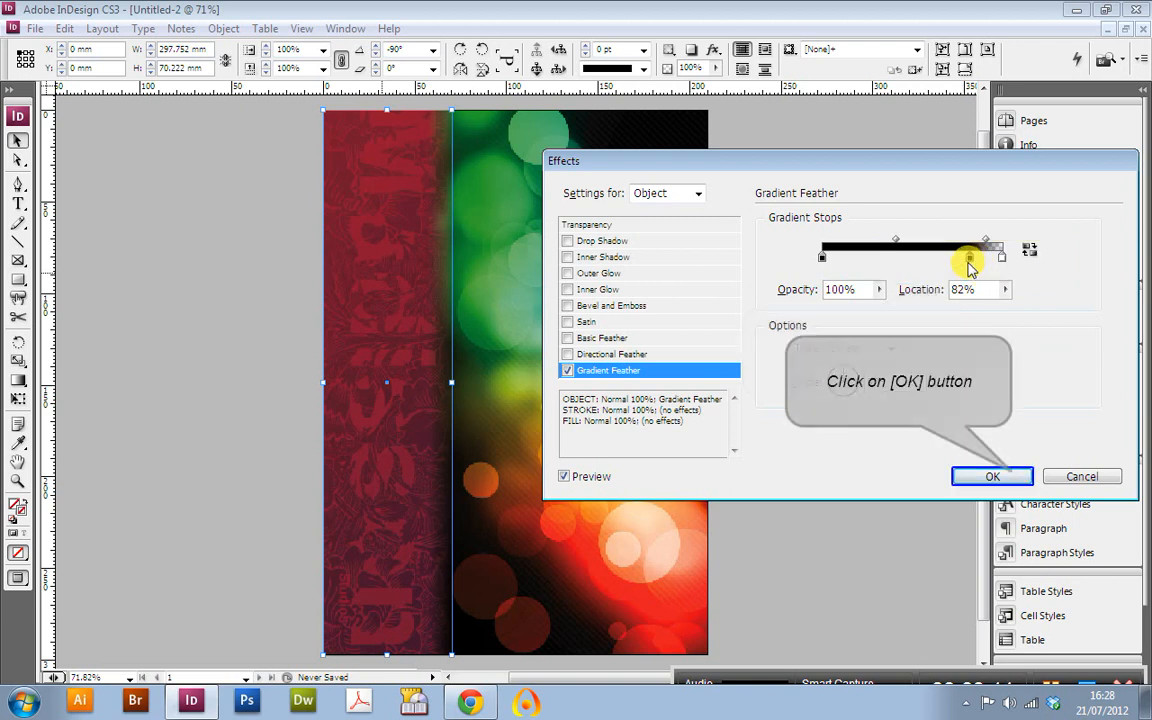
{"action": "left_click", "coordinate": [1004, 474]}
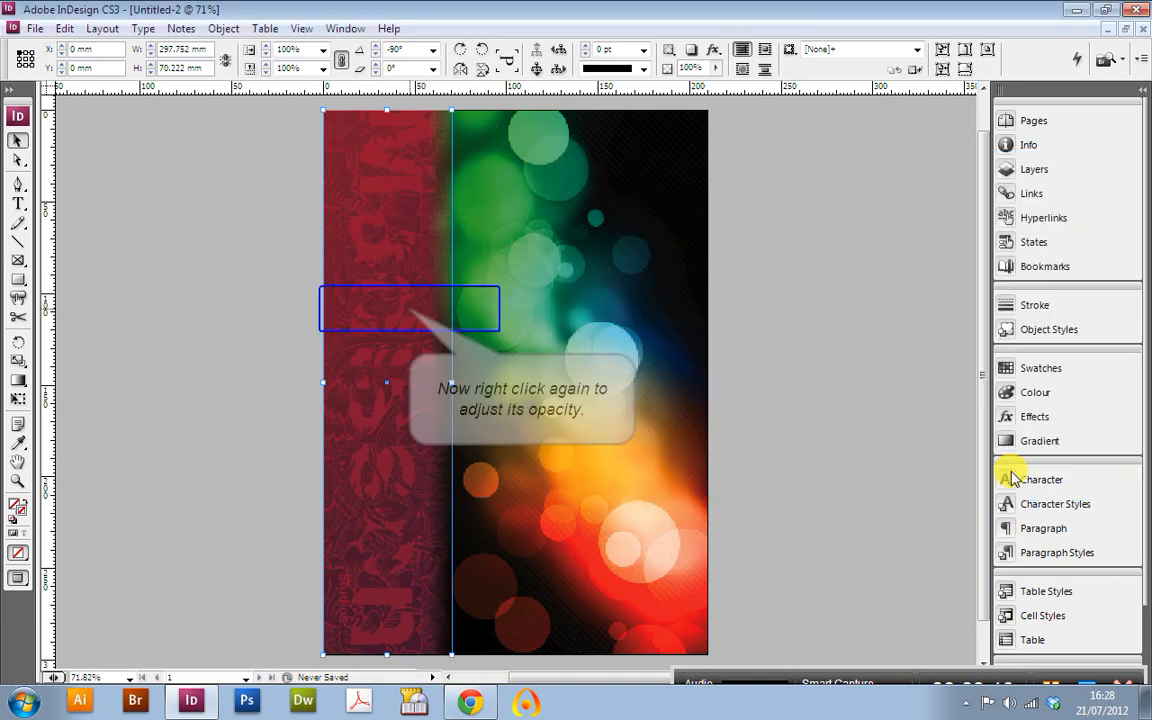
Step: Set the Madisson graphic's transparency blending mode to Hard Light and deselect it
{"action": "right_click", "coordinate": [409, 312]}
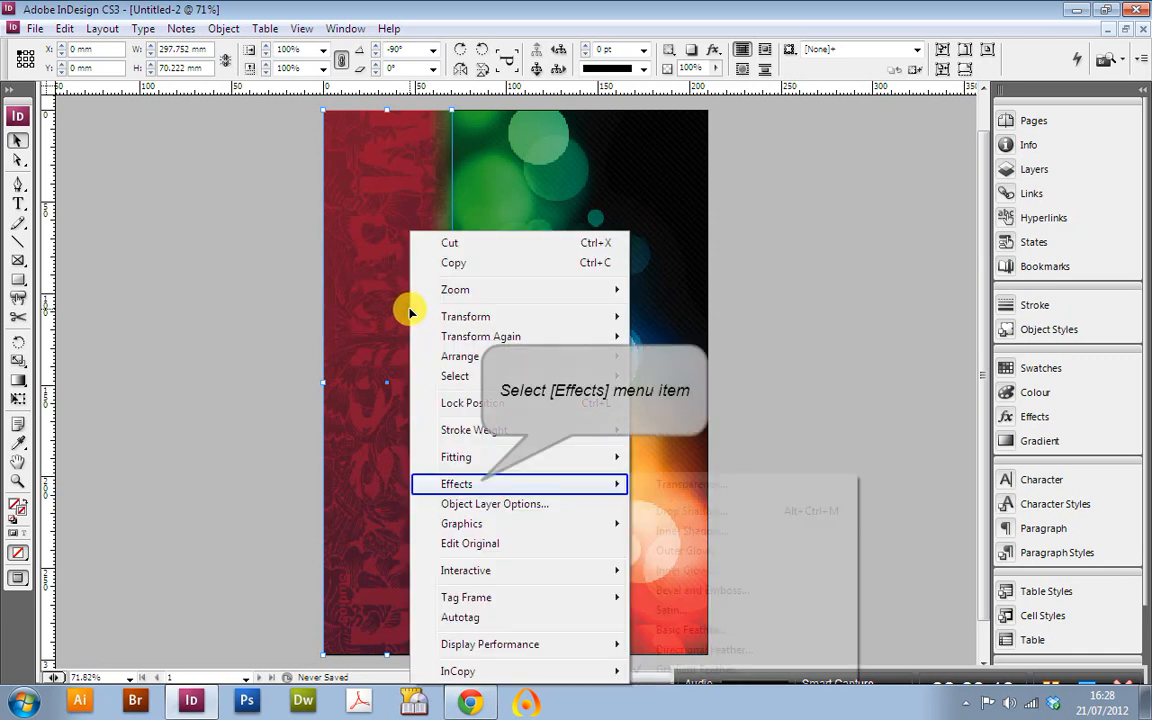
{"action": "left_click", "coordinate": [482, 484]}
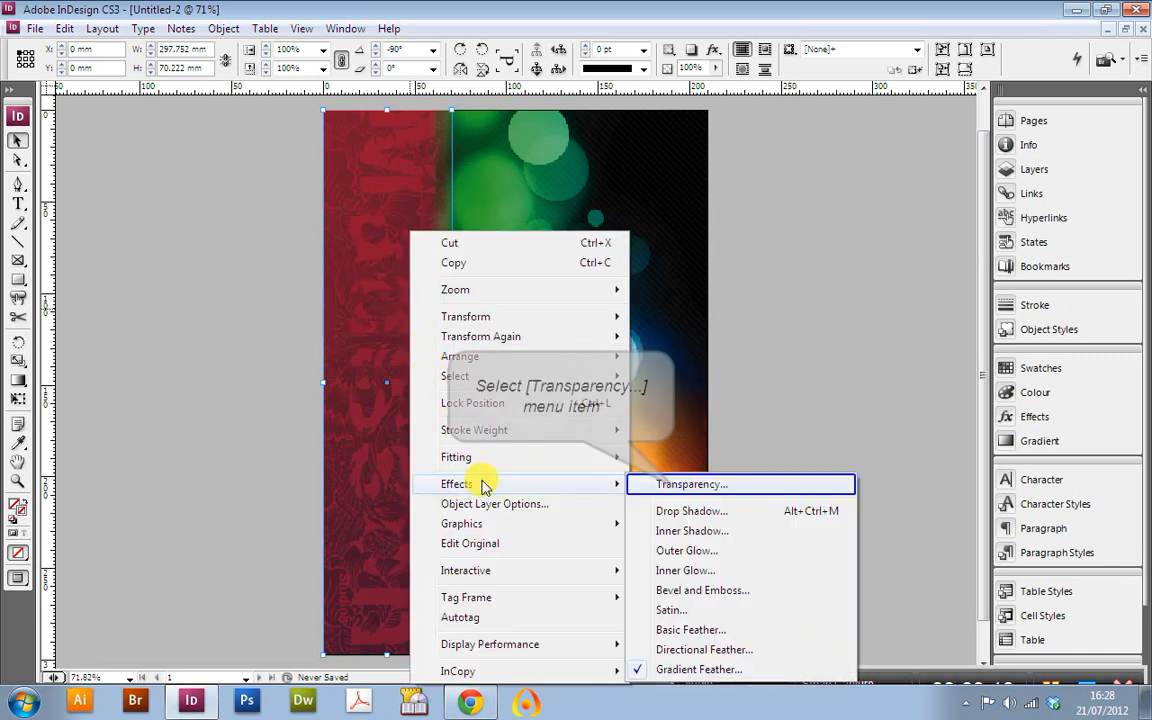
{"action": "left_click", "coordinate": [668, 486]}
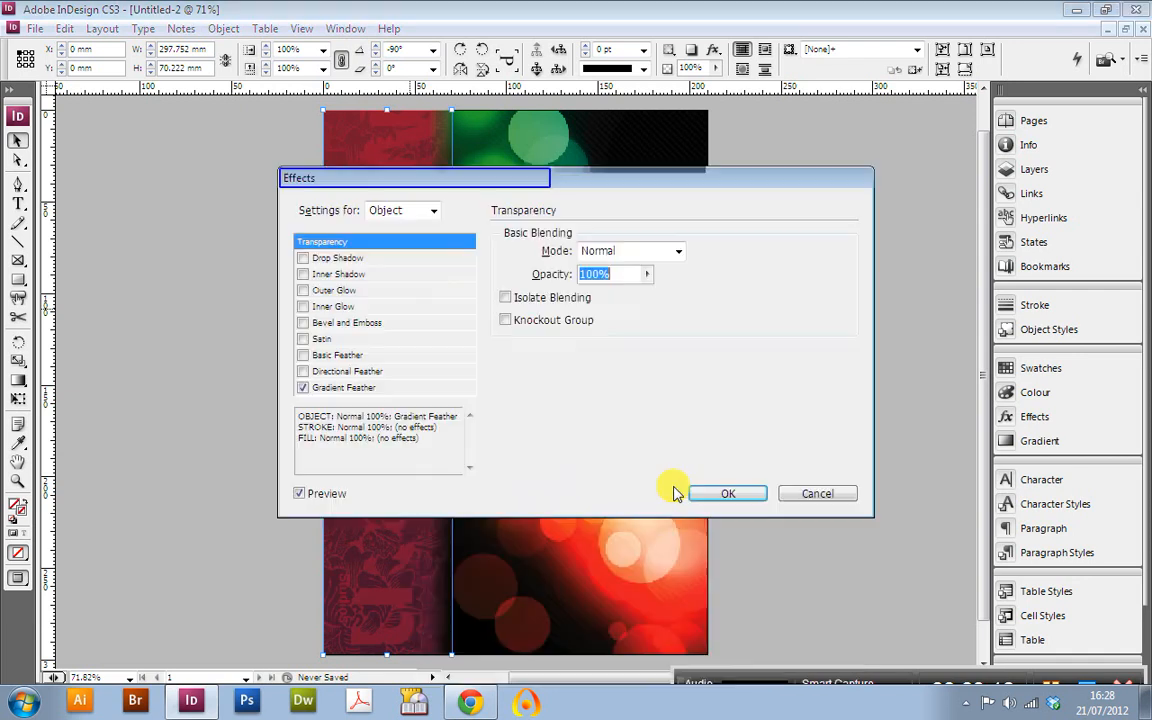
{"action": "left_click", "coordinate": [540, 178]}
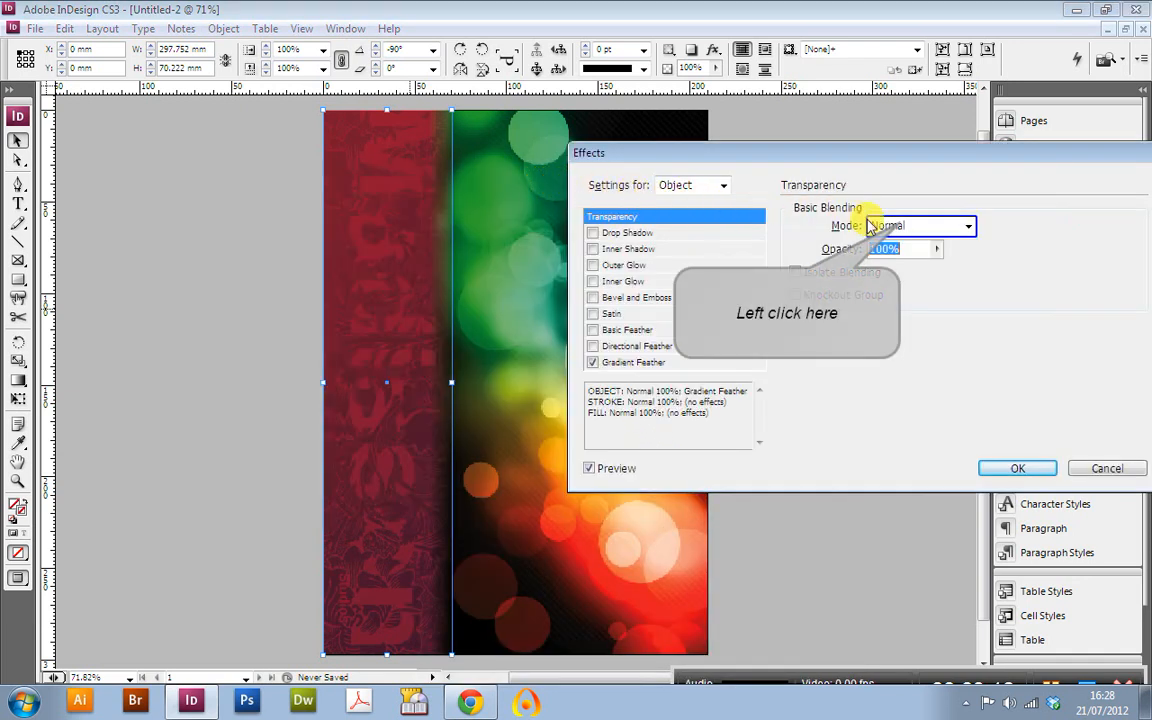
{"action": "left_click", "coordinate": [901, 226]}
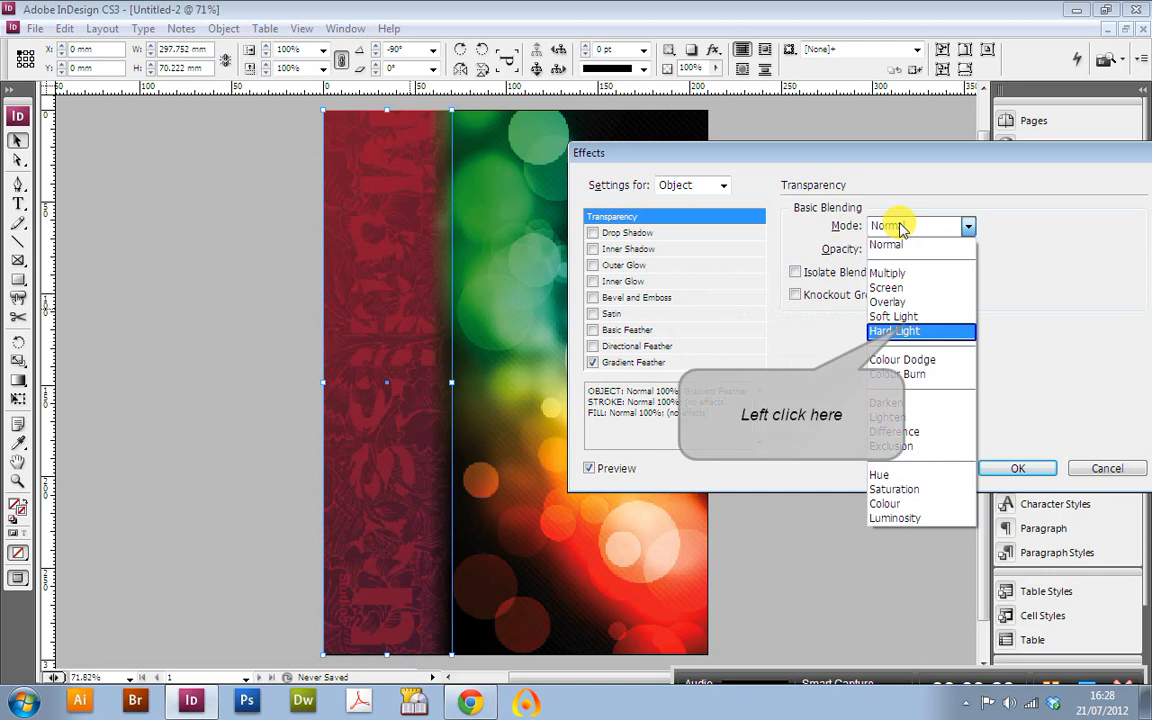
{"action": "left_click", "coordinate": [904, 330]}
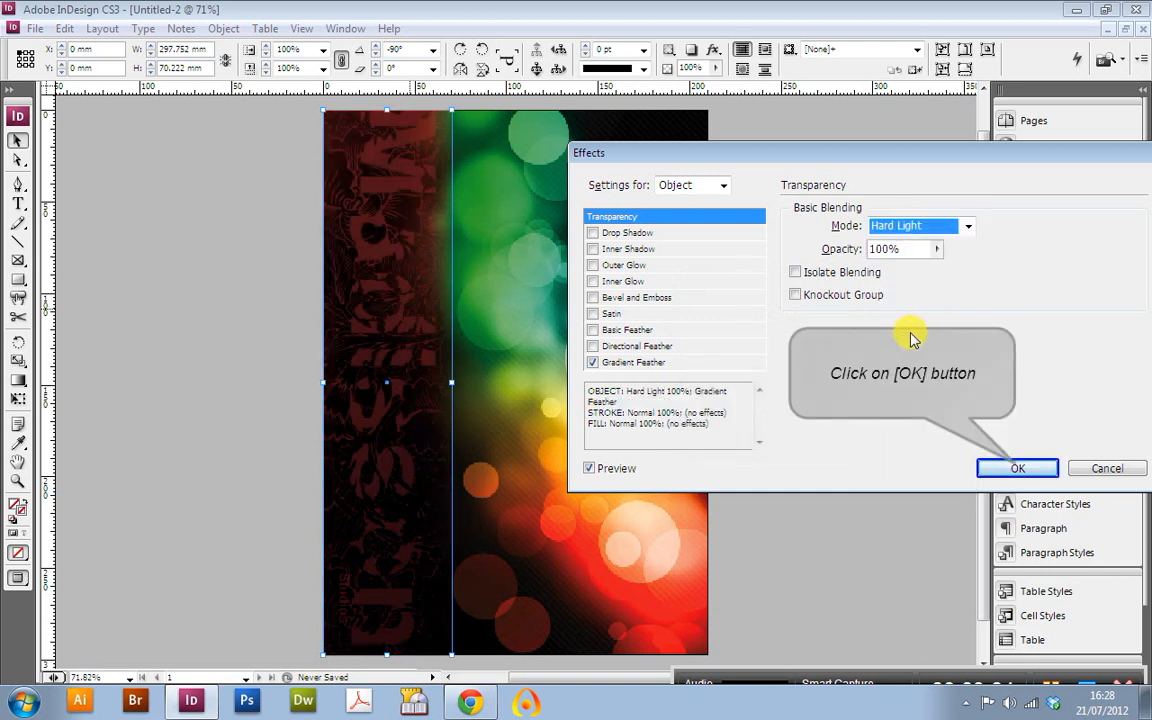
{"action": "left_click", "coordinate": [1017, 469]}
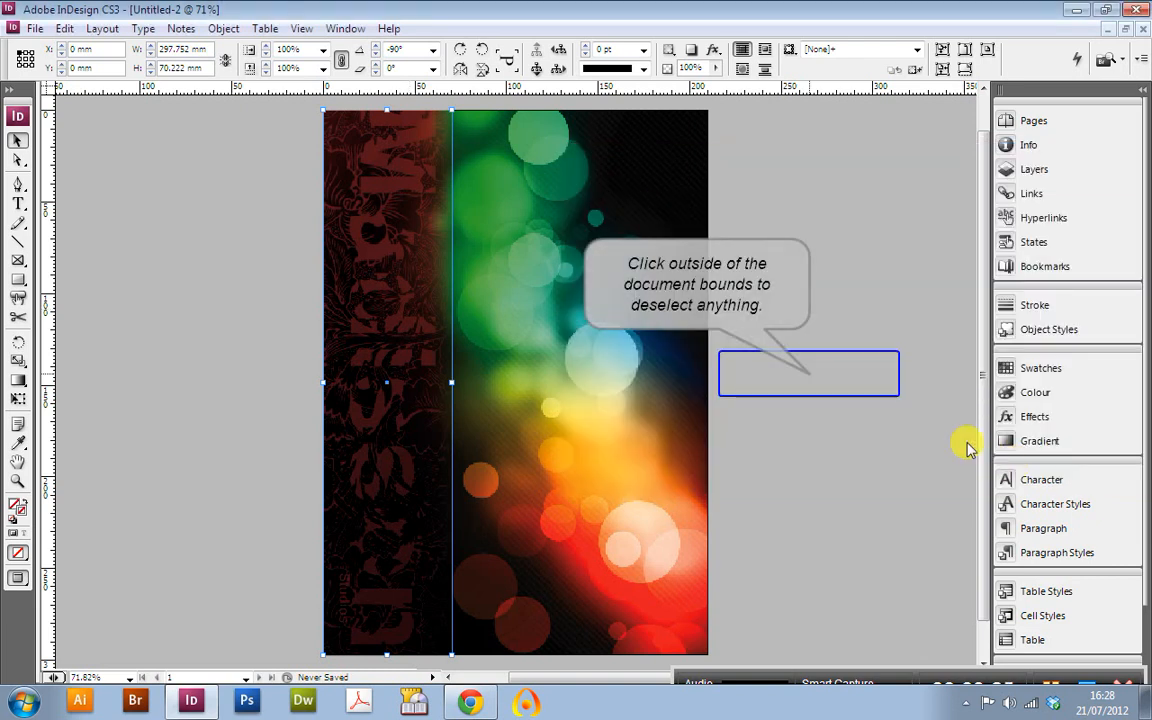
{"action": "left_click", "coordinate": [810, 378]}
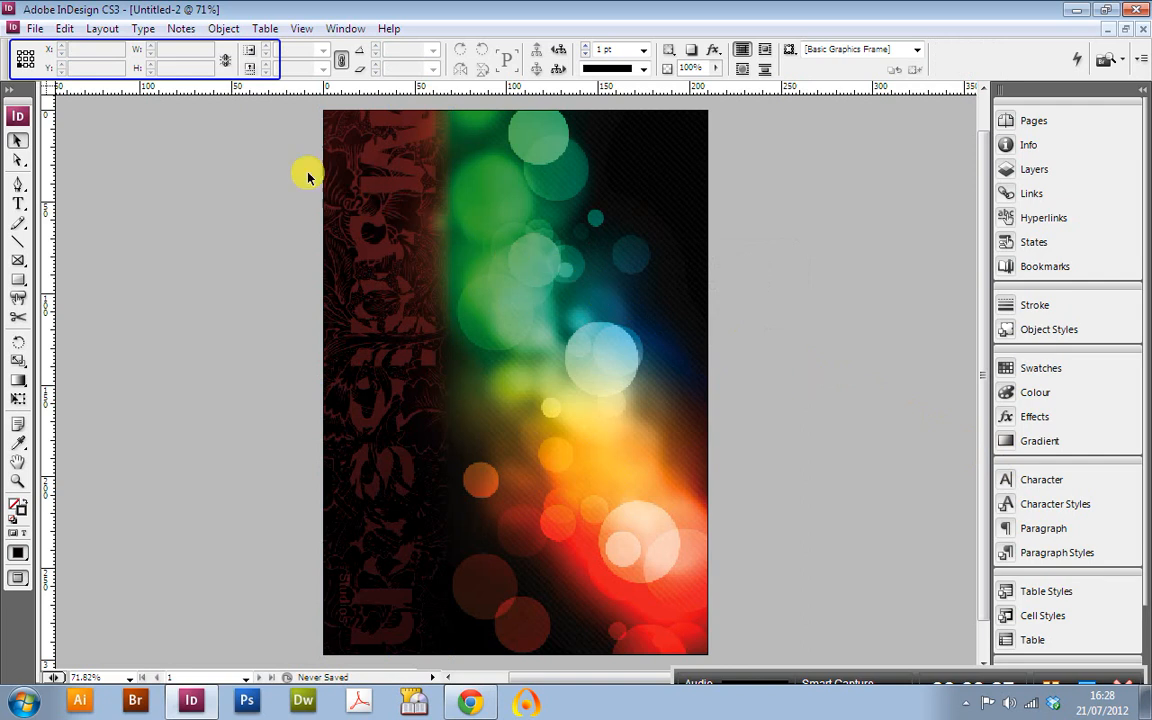
{"action": "left_click", "coordinate": [25, 60]}
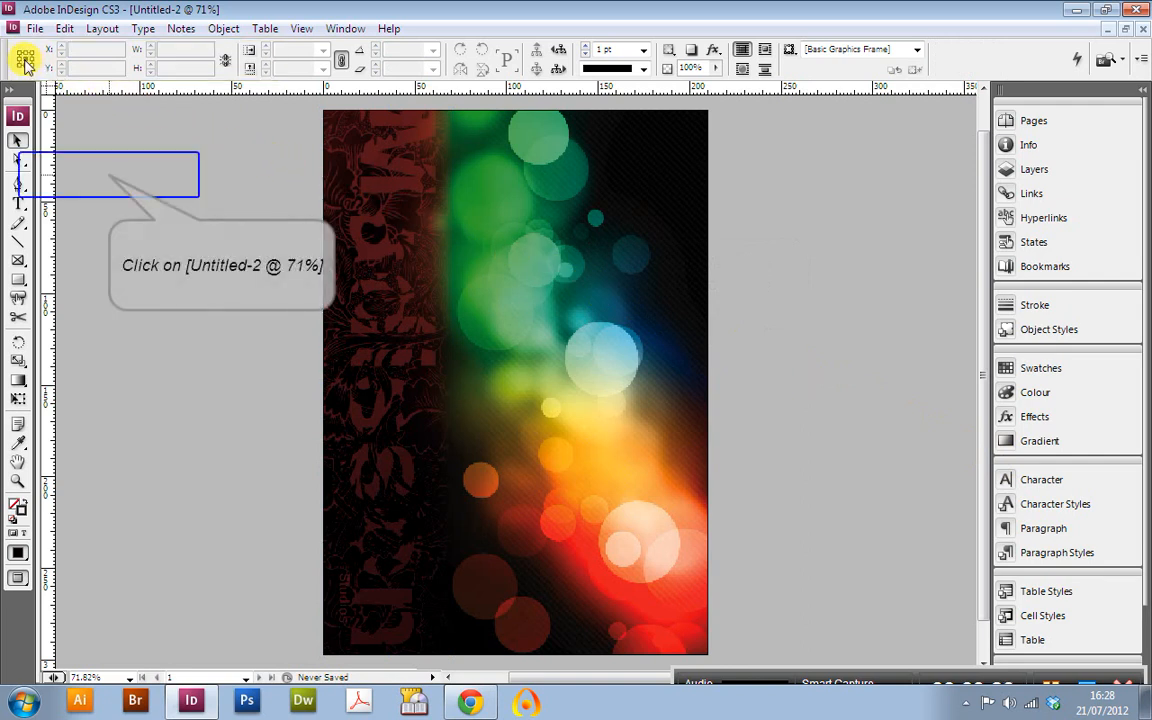
{"action": "left_click", "coordinate": [108, 174]}
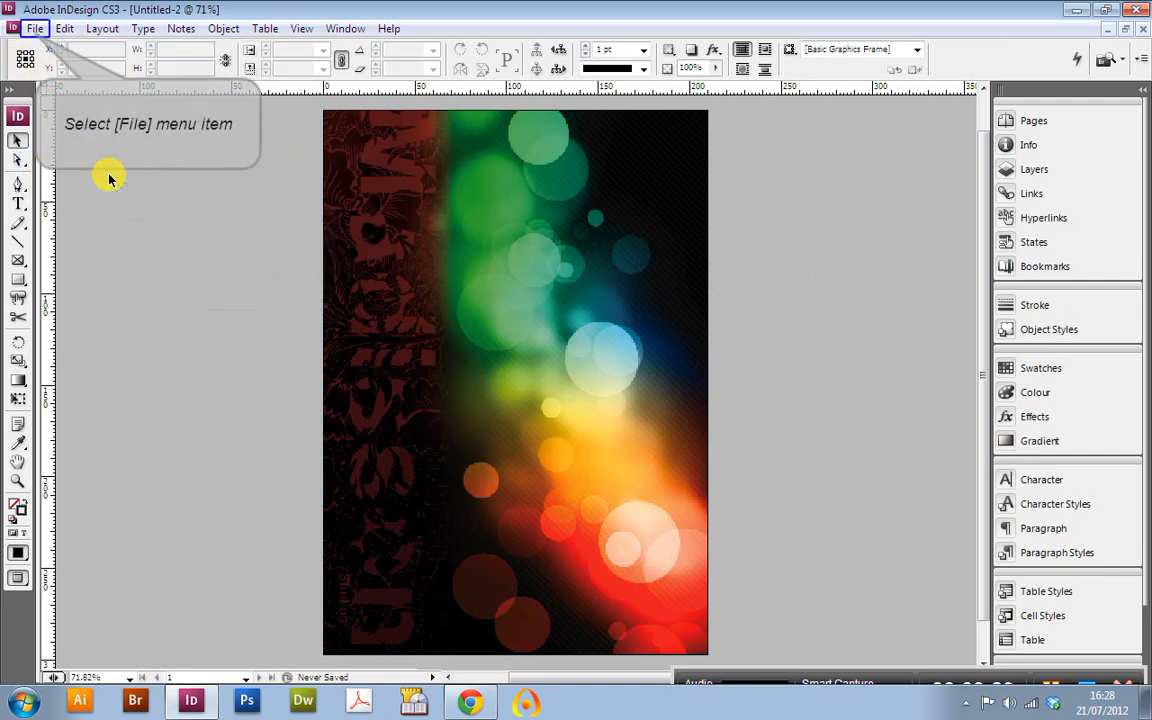
Step: Save the document to the Desktop as Untitled-1.indd, using the existing file's name
{"action": "left_click", "coordinate": [38, 42]}
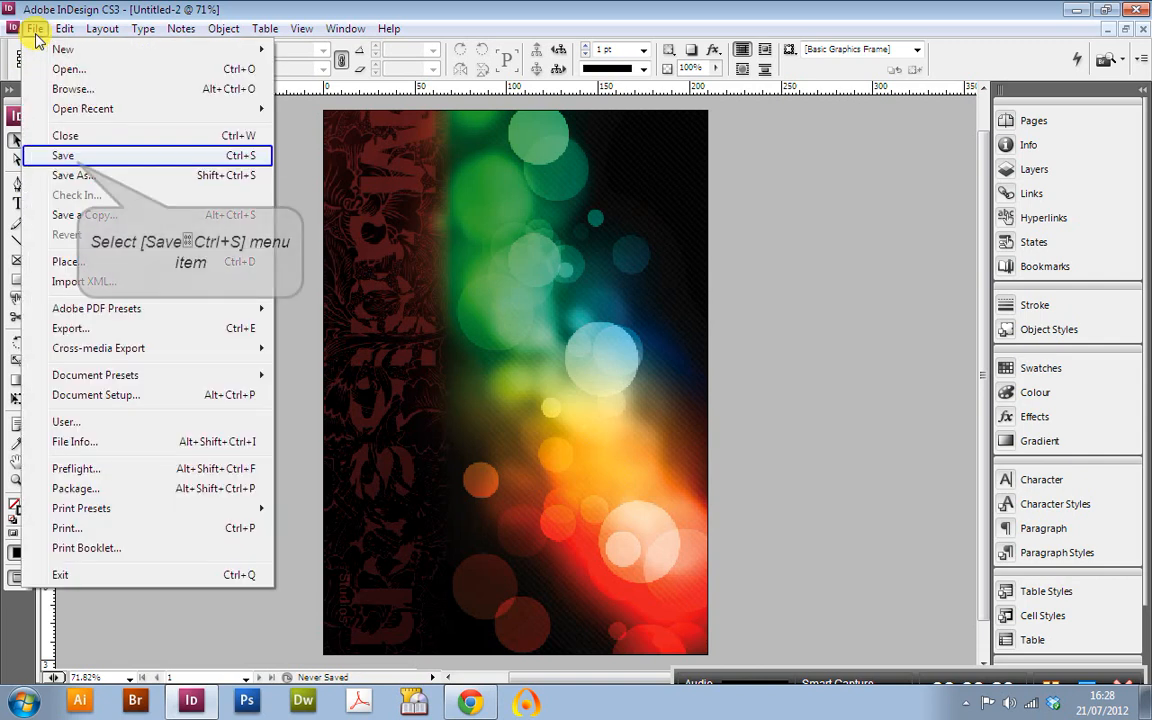
{"action": "left_click", "coordinate": [63, 155]}
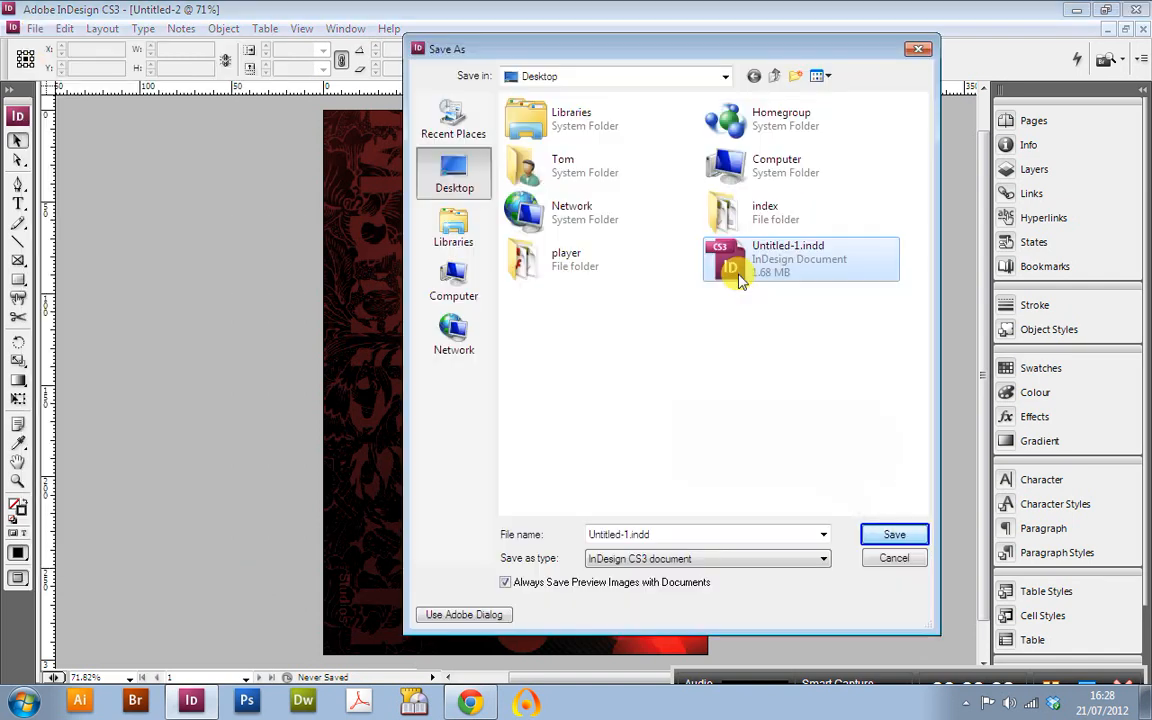
{"action": "left_click", "coordinate": [890, 534]}
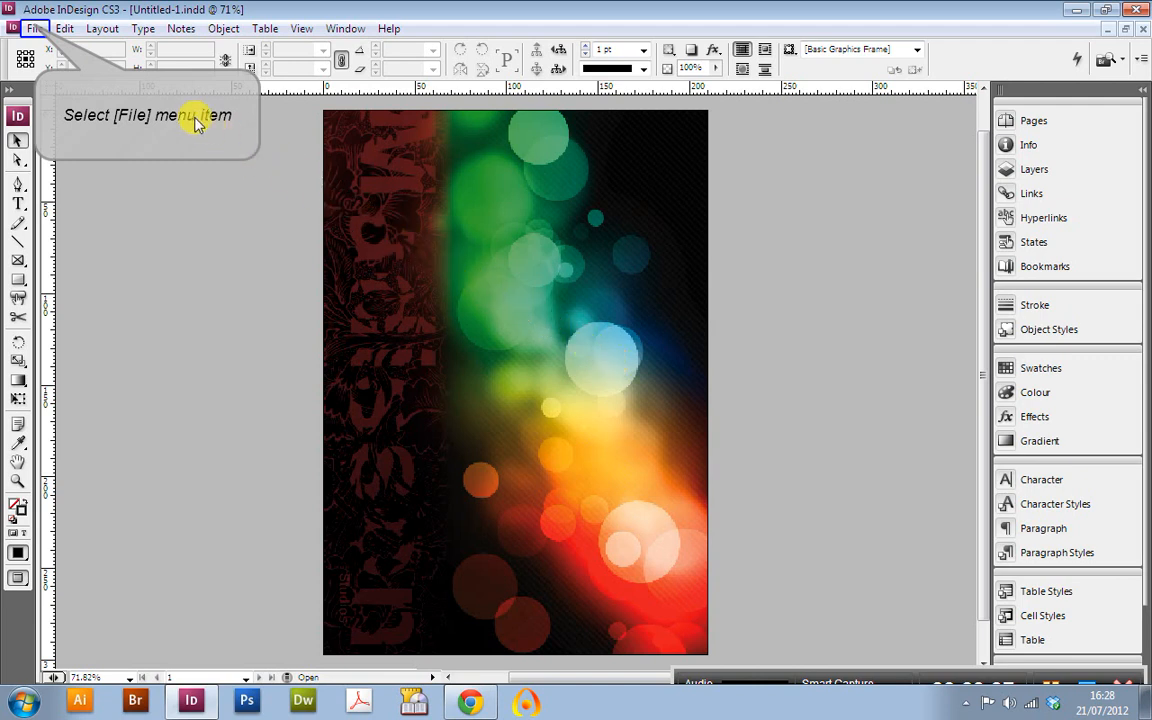
Step: Start a PDF export with the High Quality Print preset, naming the file Untitled-1.pdf on the Desktop
{"action": "left_click", "coordinate": [35, 28]}
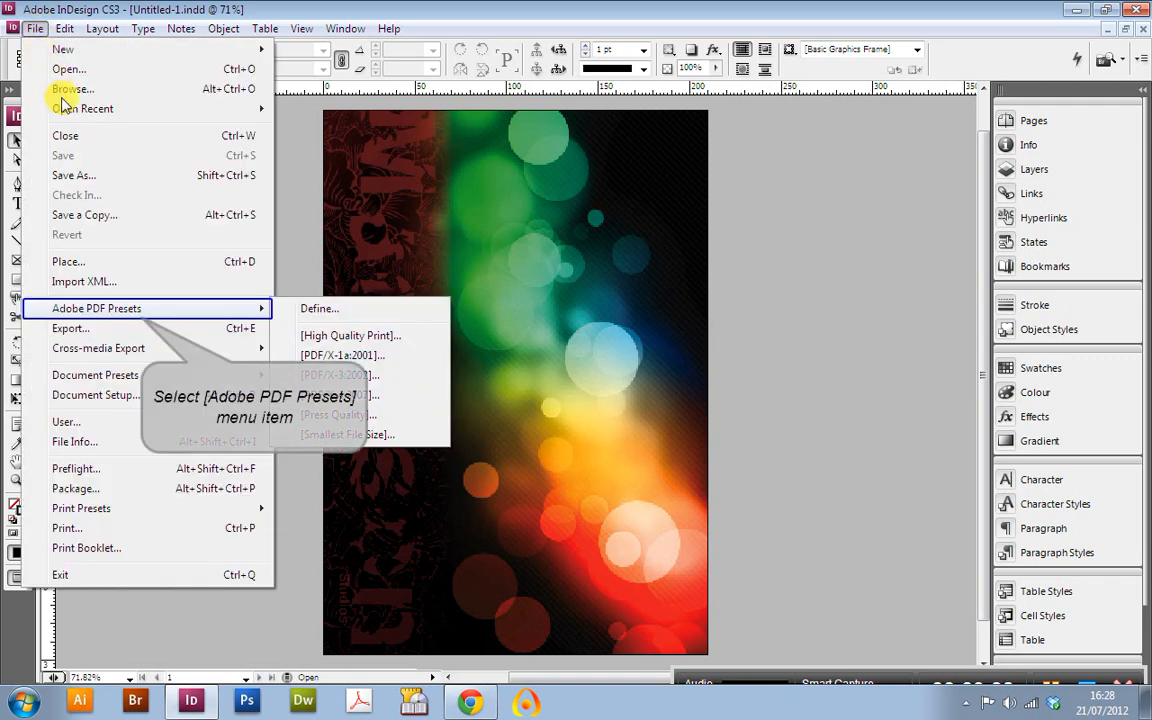
{"action": "left_click", "coordinate": [141, 310]}
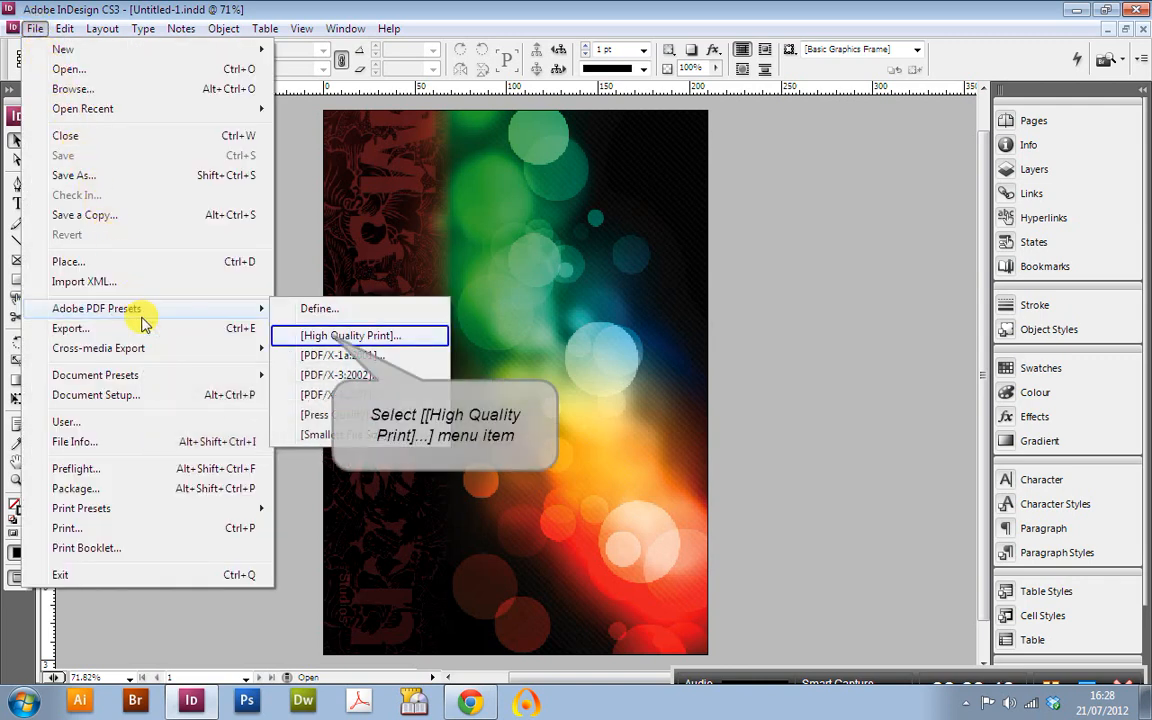
{"action": "left_click", "coordinate": [335, 340]}
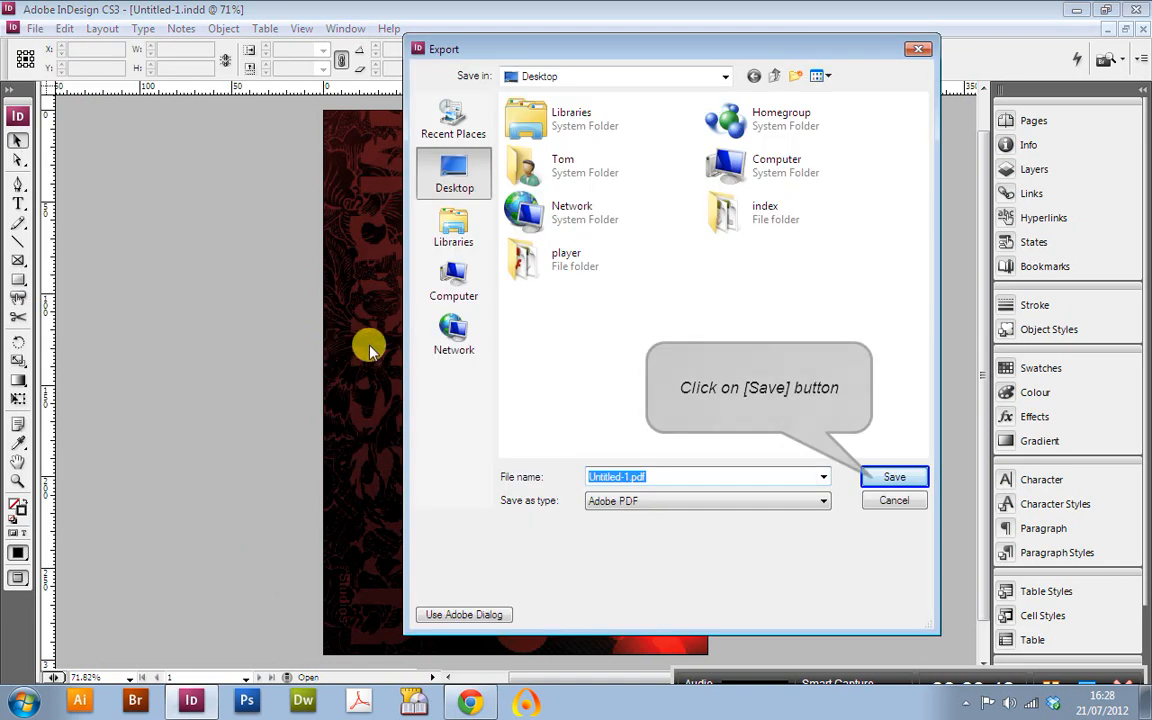
{"action": "left_click", "coordinate": [866, 479]}
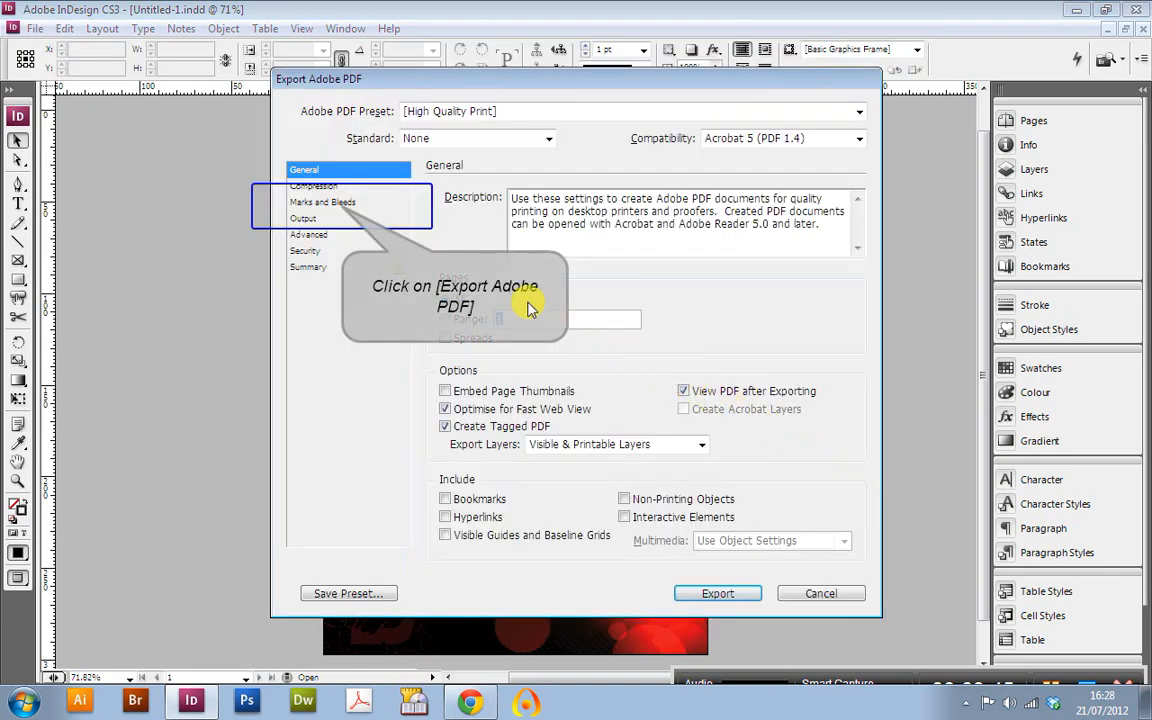
Step: Include crop marks and the document bleed settings in the PDF, and export it
{"action": "left_click", "coordinate": [345, 210]}
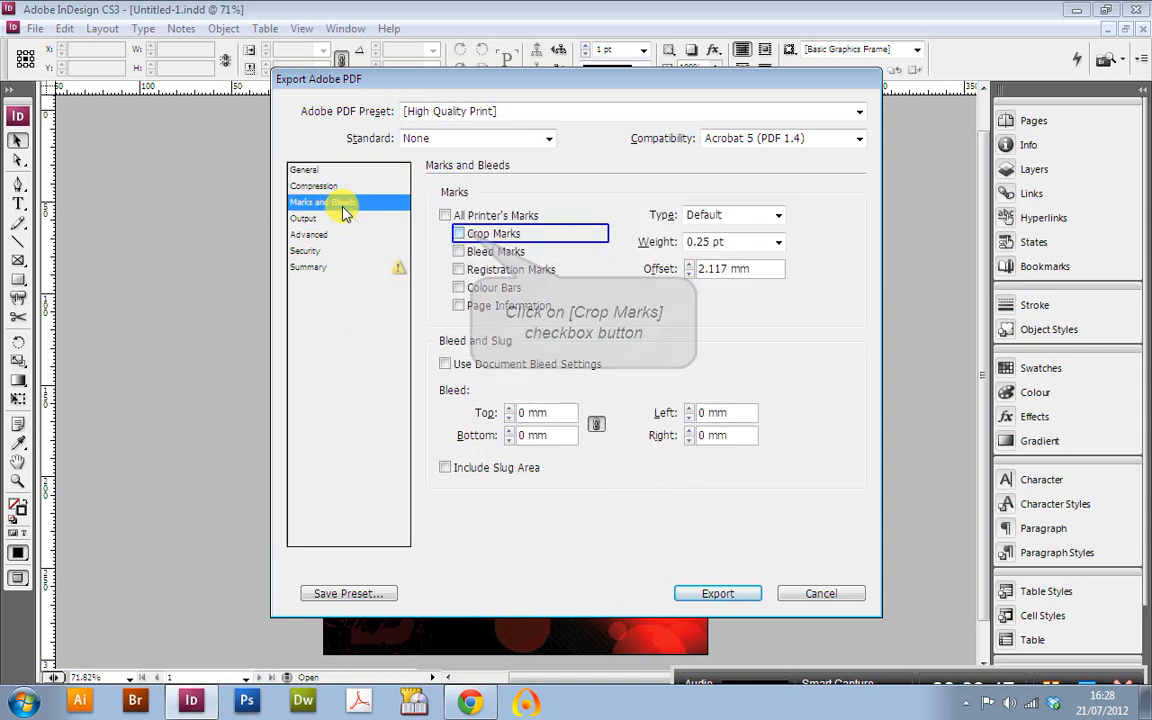
{"action": "left_click", "coordinate": [467, 235]}
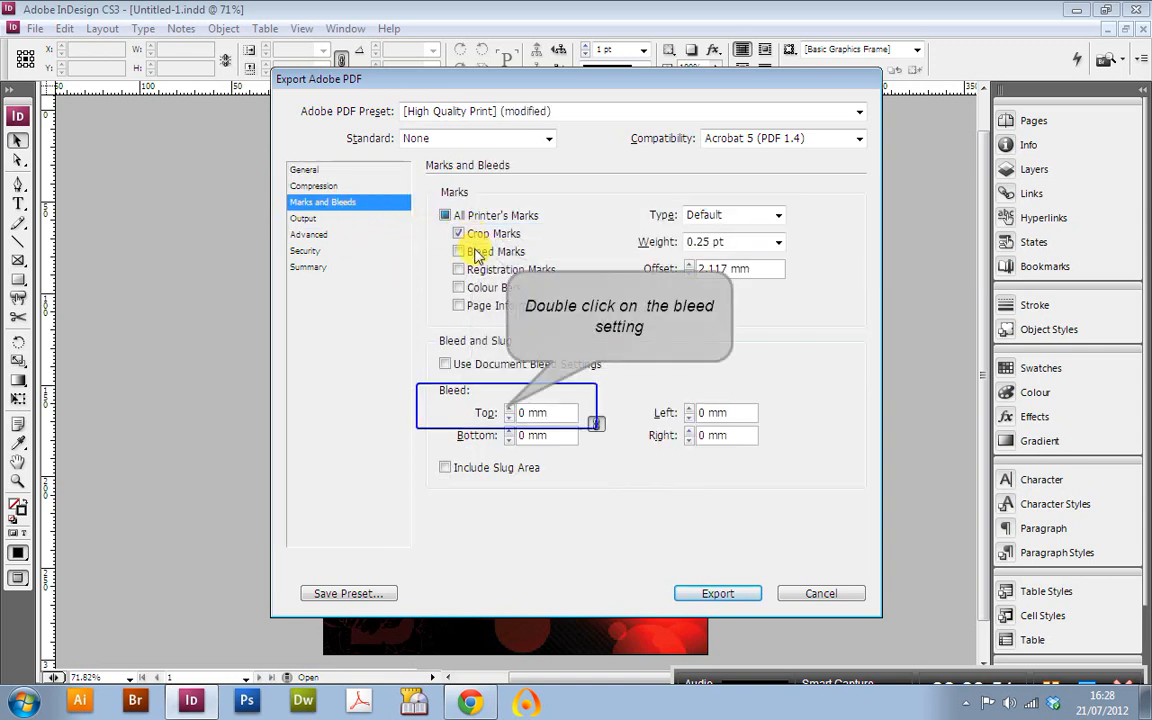
{"action": "double_click", "coordinate": [510, 413]}
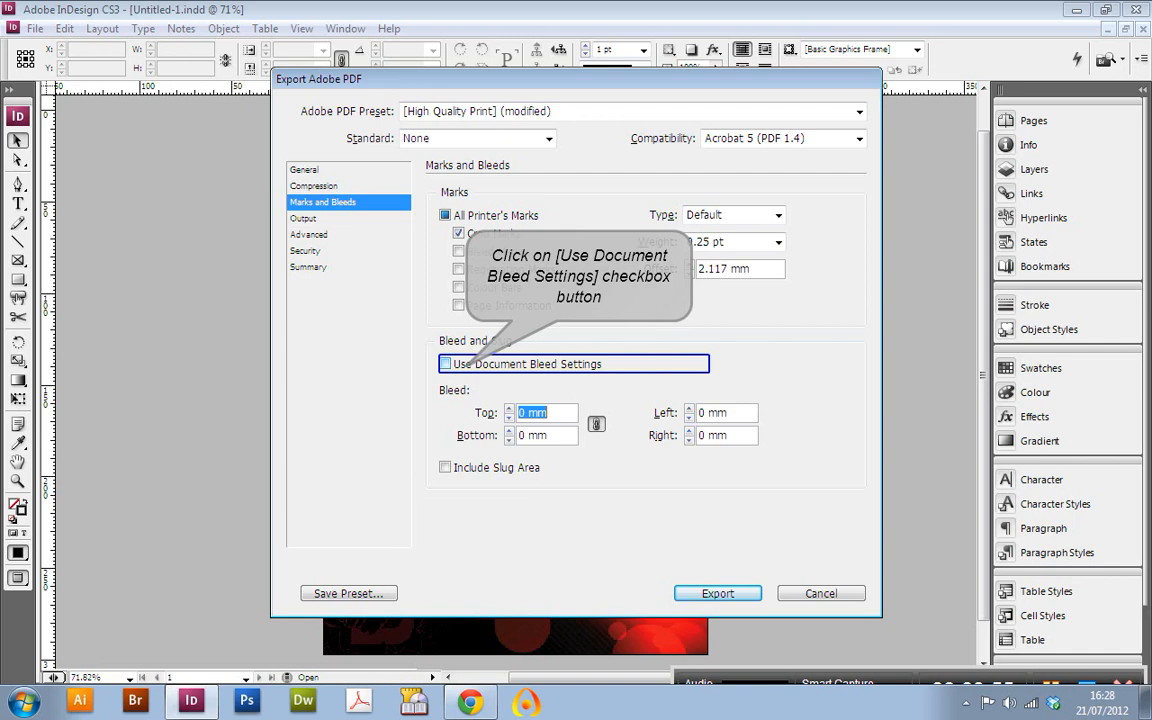
{"action": "left_click", "coordinate": [445, 364]}
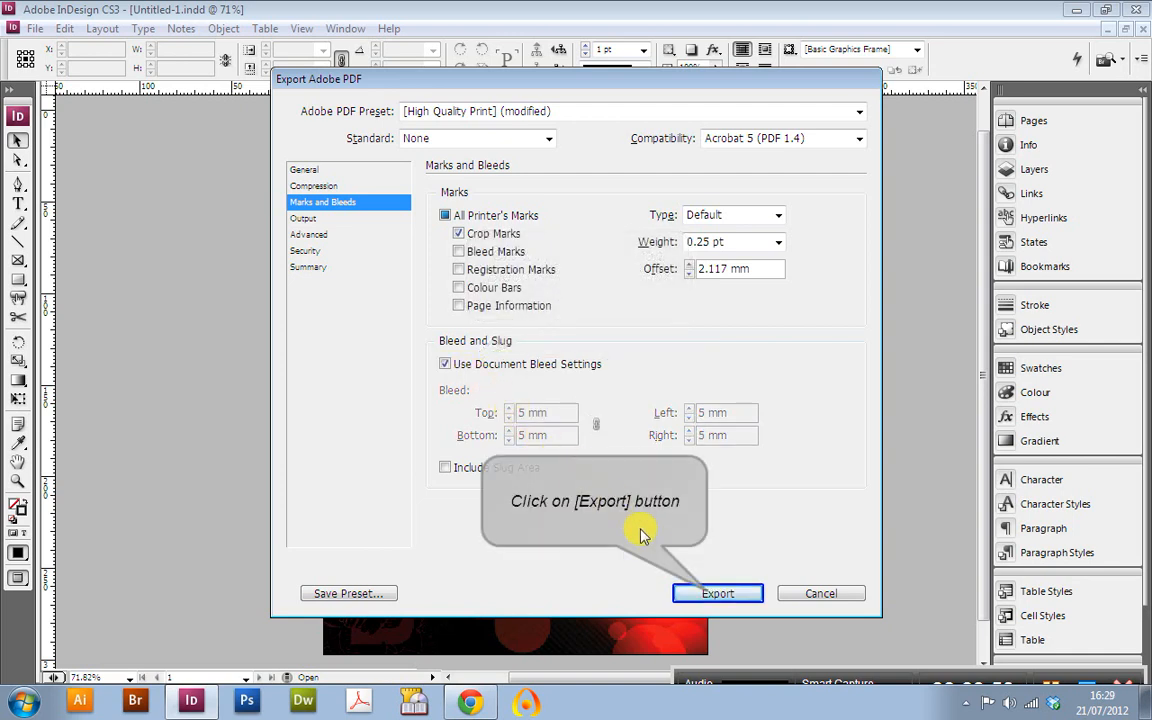
{"action": "left_click", "coordinate": [705, 593]}
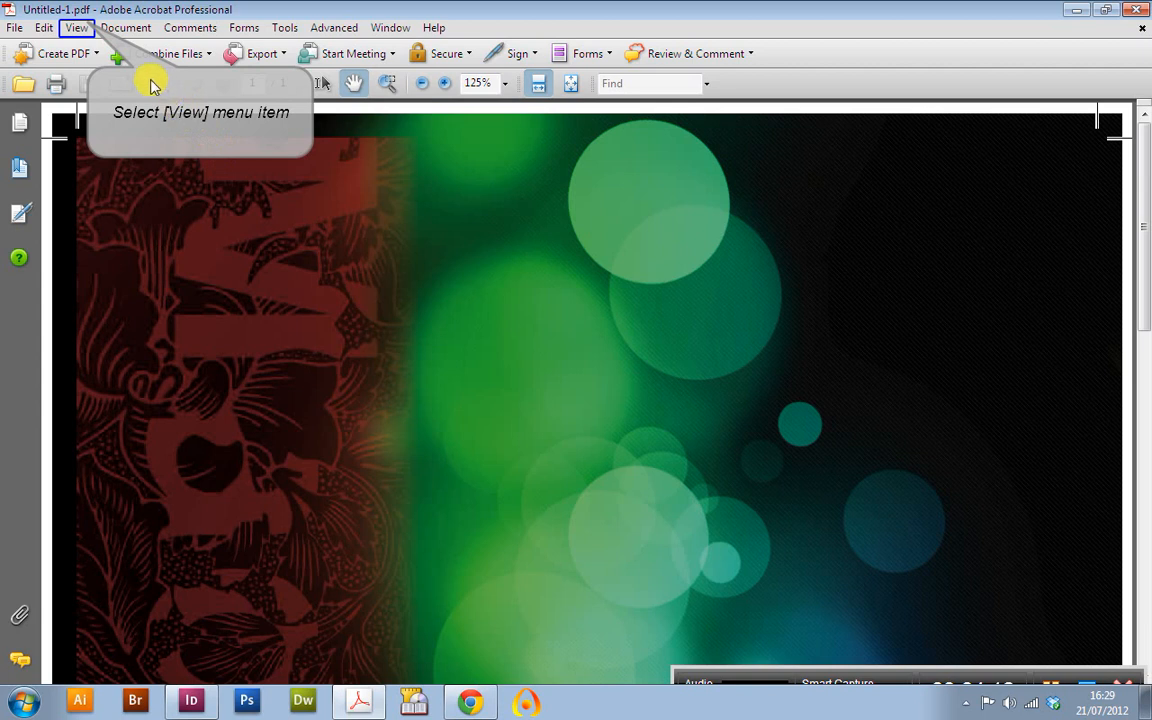
Step: Examine the exported PDF in Adobe Acrobat at full-page view, including the crop marks and bleed at the page's bottom-left corner
{"action": "left_click", "coordinate": [87, 26]}
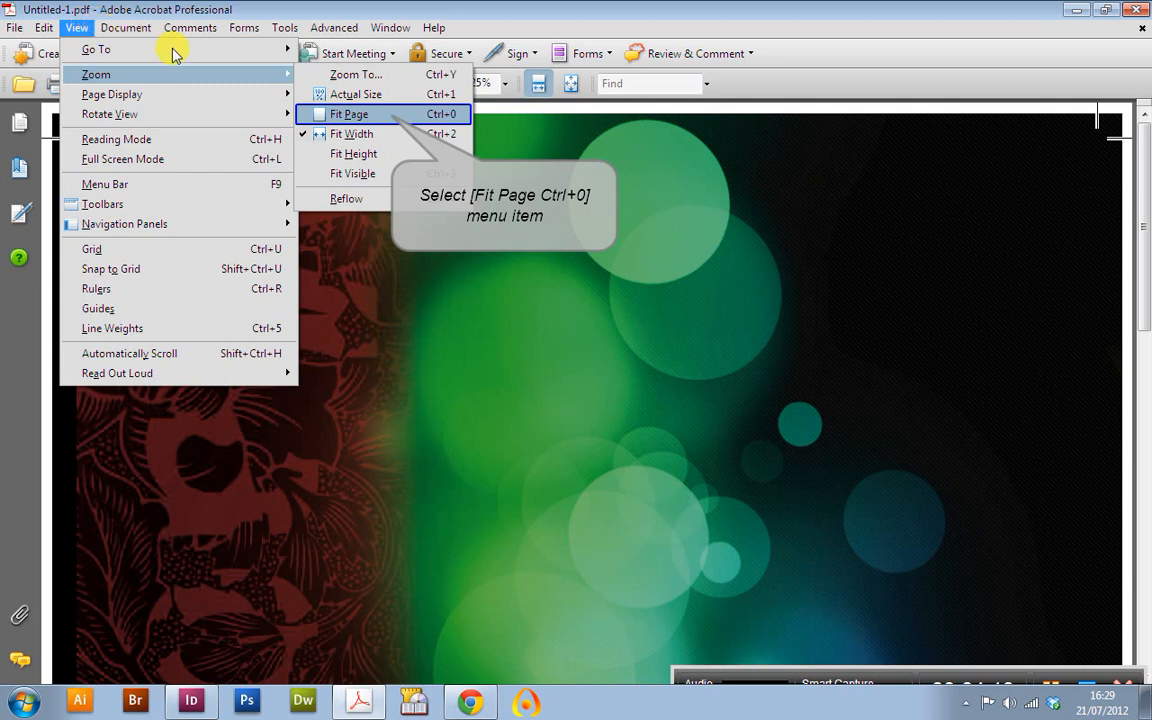
{"action": "left_click", "coordinate": [390, 117]}
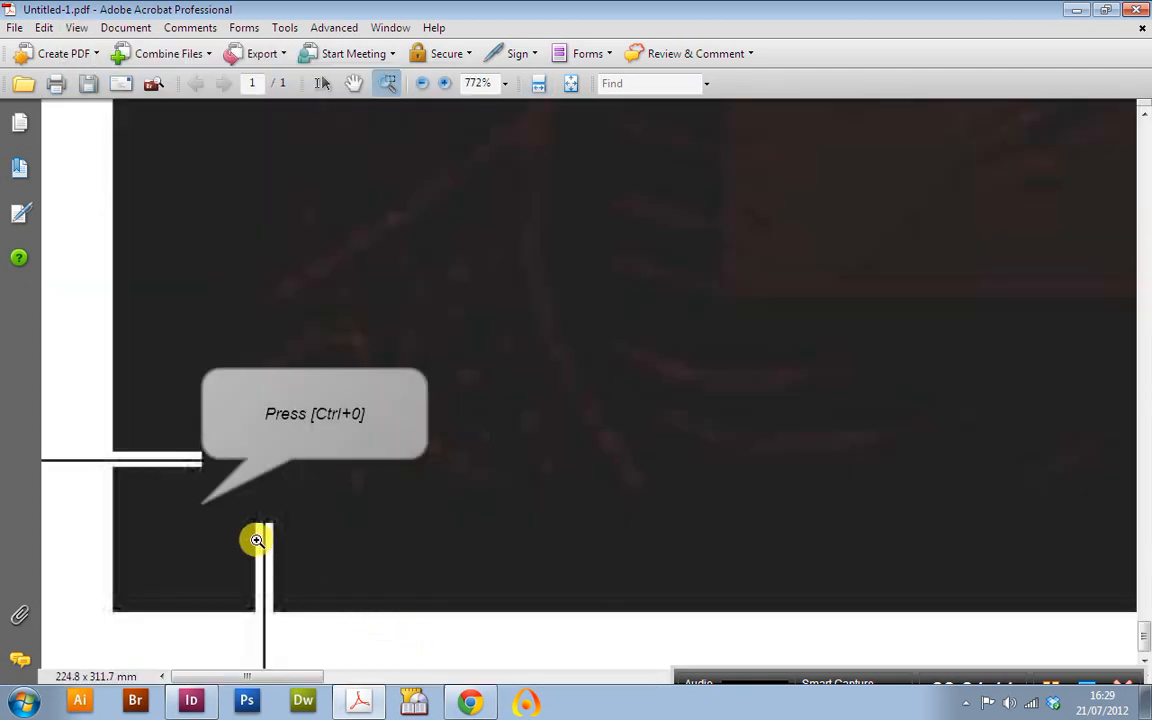
{"action": "key", "text": "ctrl+0"}
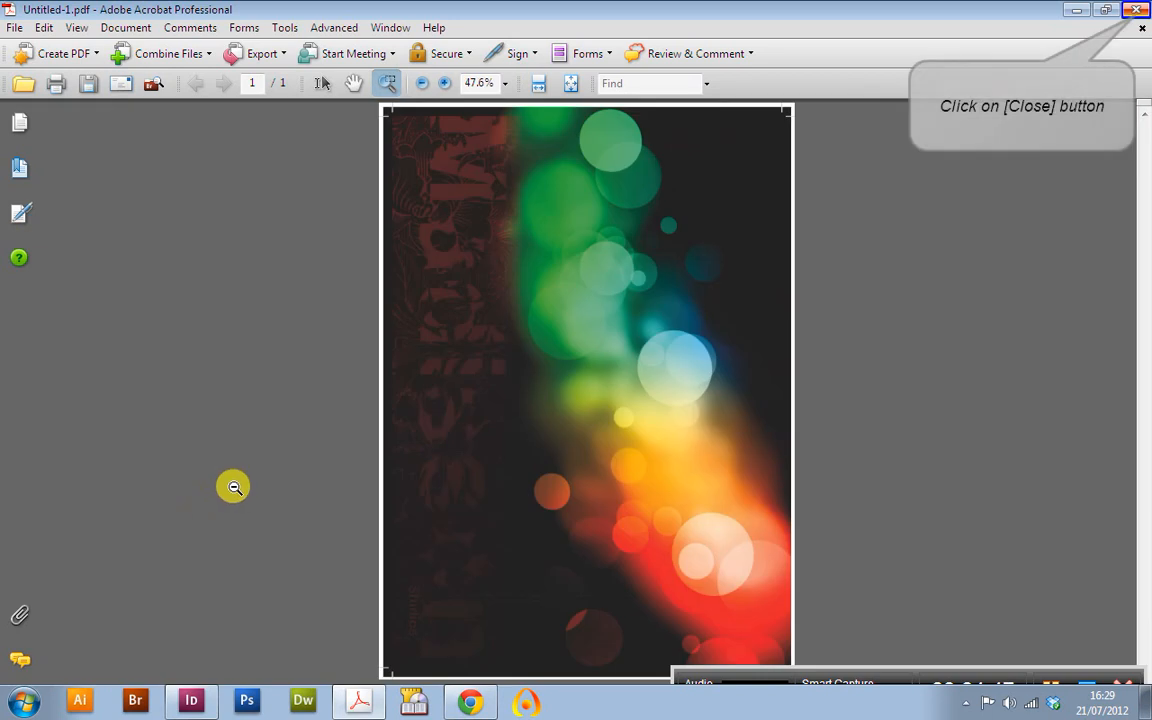